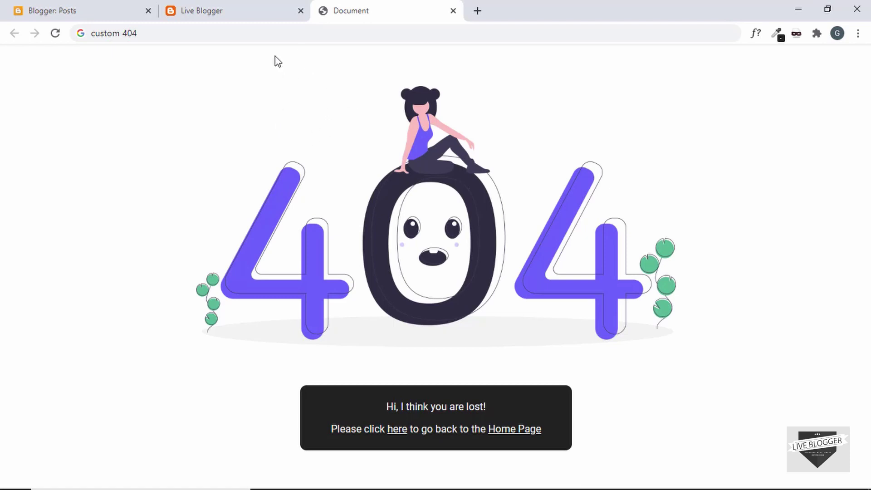
Load the nonexistent address /asdfasdf on the live blog to bring up its default error page
left_click(236, 12)
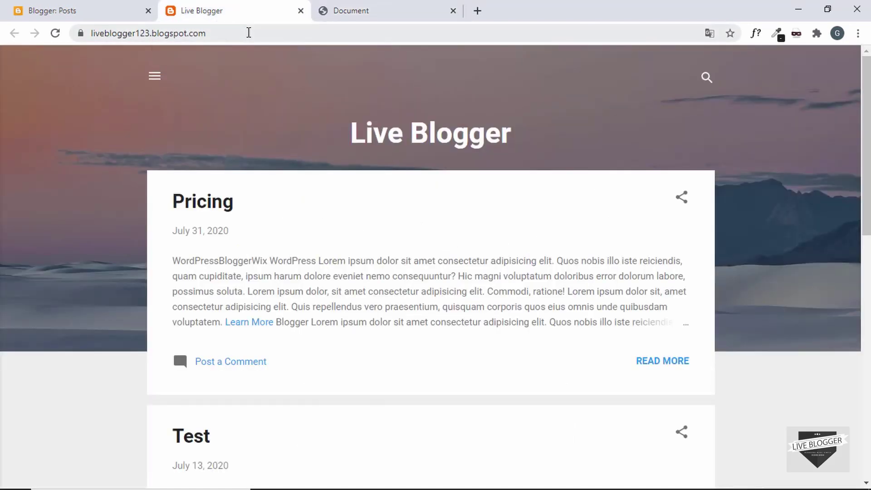
left_click(266, 33)
left_click(267, 34)
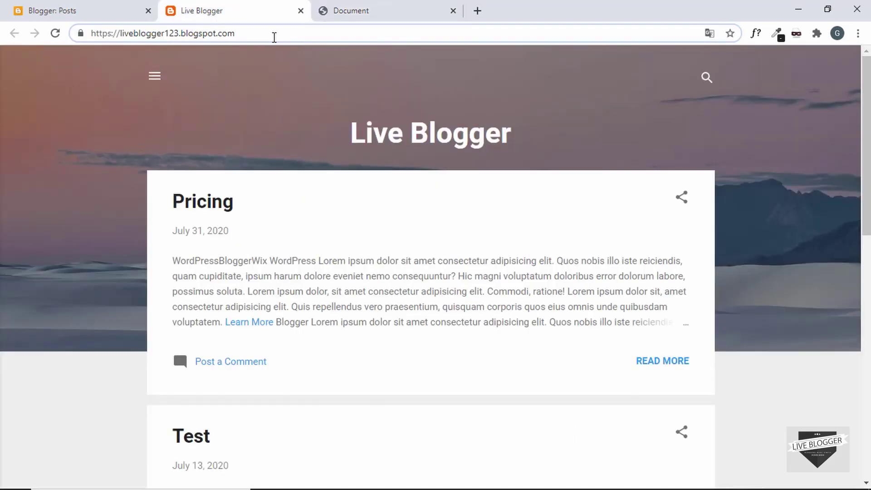
type("/asdfasdf")
key("Return")
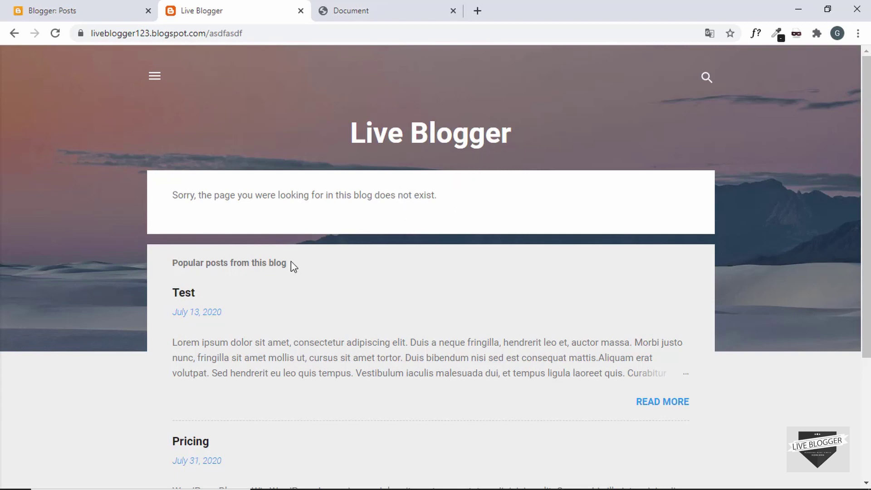
Scroll the default error page with its popular posts and compare it with the custom 404 design
scroll(292, 266, "down", 4)
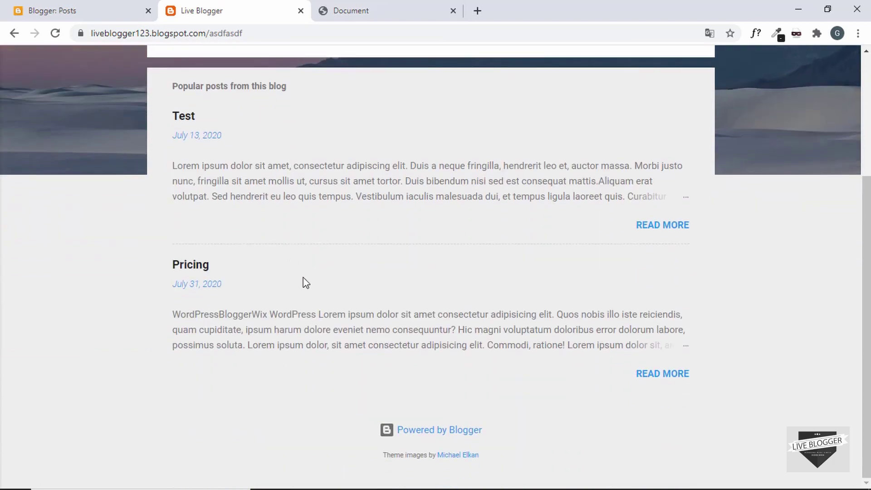
scroll(302, 281, "up", 4)
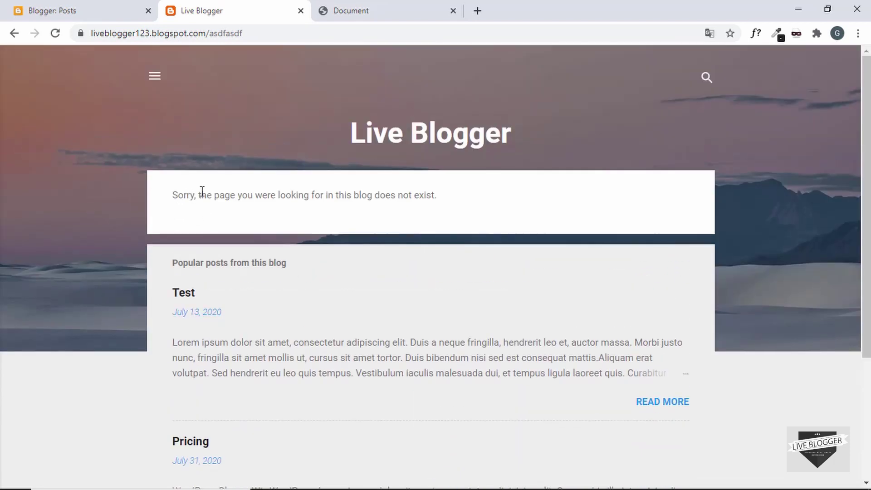
left_click(373, 5)
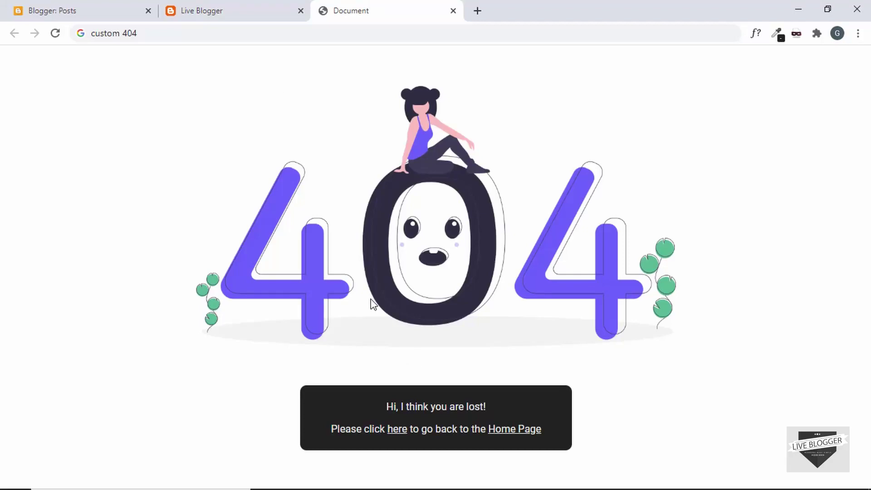
left_click(243, 6)
scroll(249, 235, "down", 2)
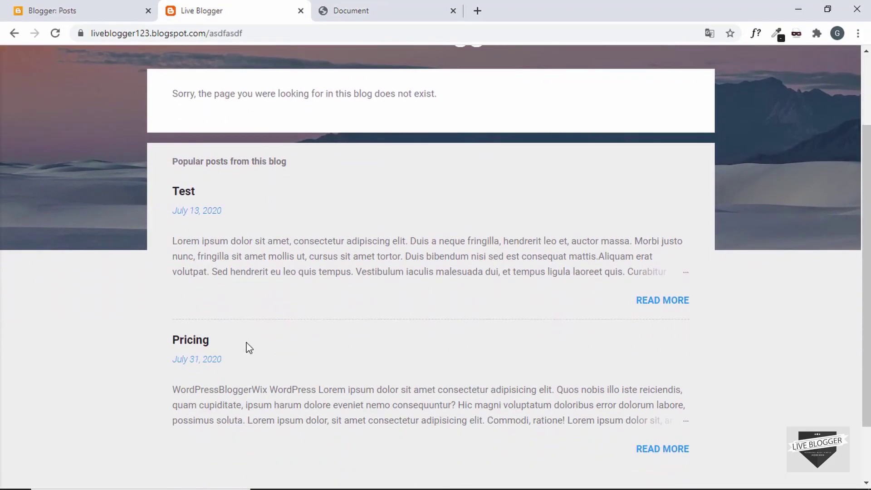
scroll(245, 346, "up", 2)
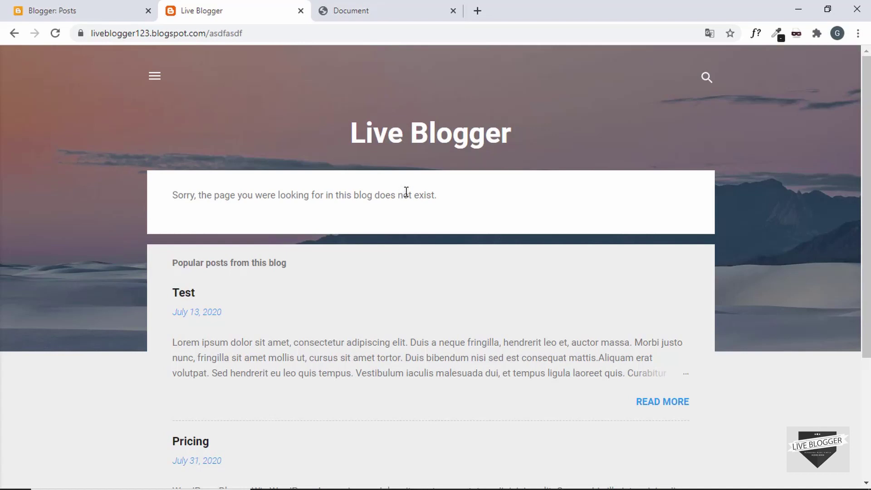
key("alt+Tab")
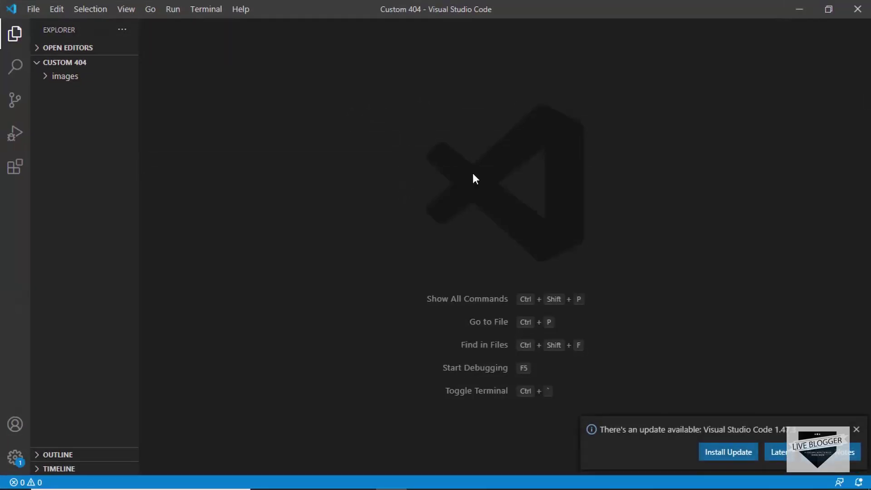
Dismiss the update notice and preview the 404.png illustration in the images folder
left_click(857, 430)
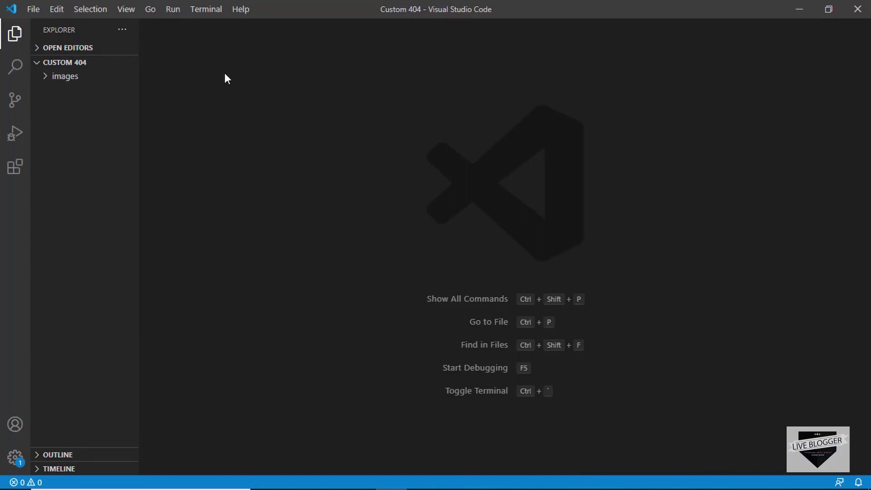
left_click(57, 78)
left_click(73, 91)
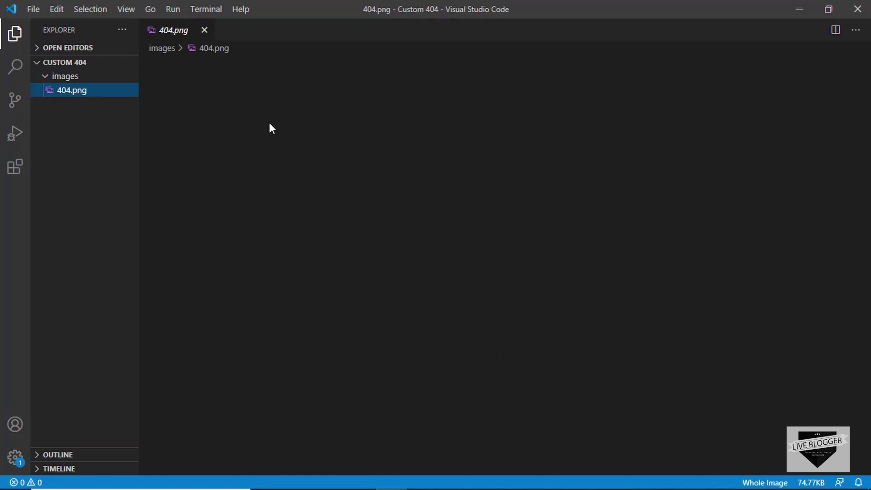
left_click(204, 31)
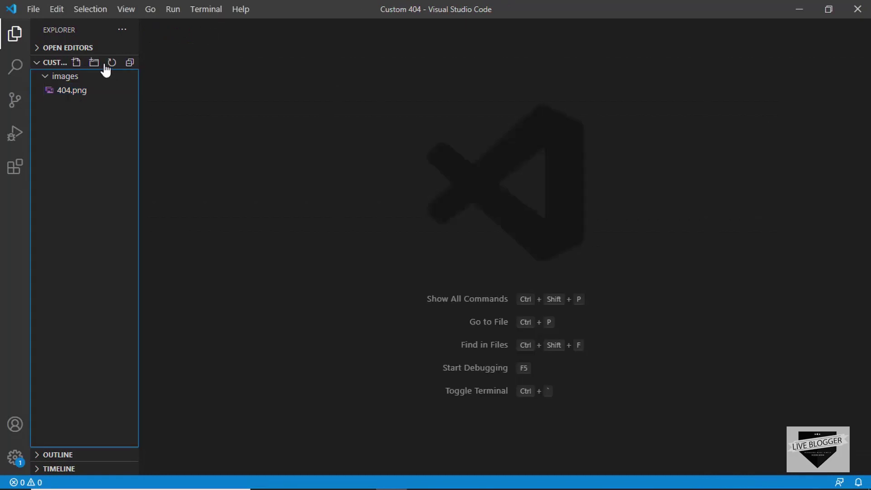
Create new files index.html and style.css in the Custom 404 project
left_click(78, 67)
type("ind")
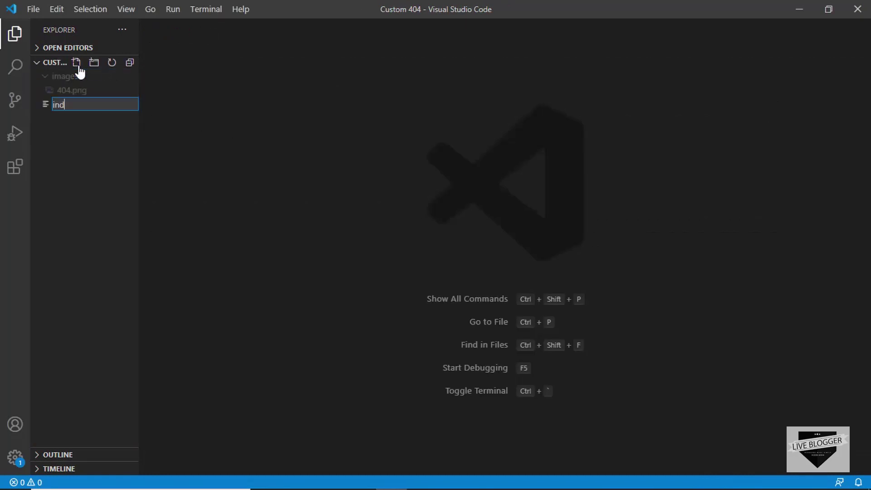
type("ex.")
key("BackSpace")
key("BackSpace")
type("ex.html")
key("Return")
left_click(79, 68)
type("s")
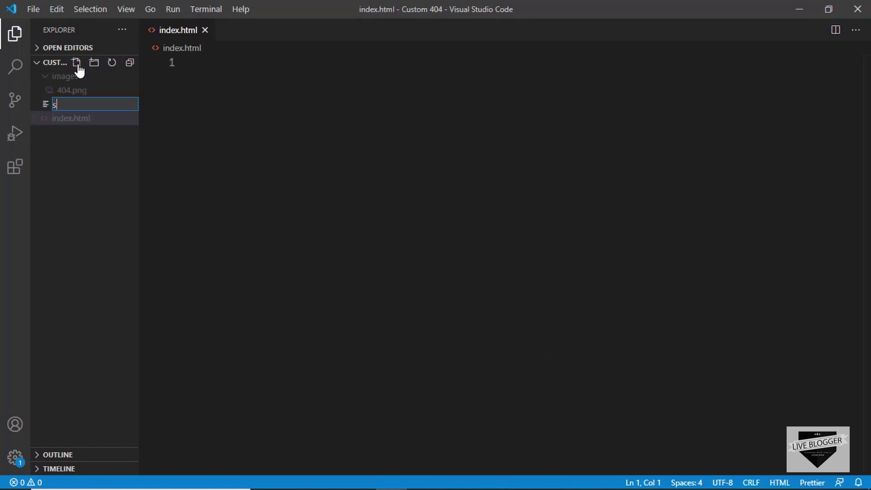
type("tyle.css")
key("Return")
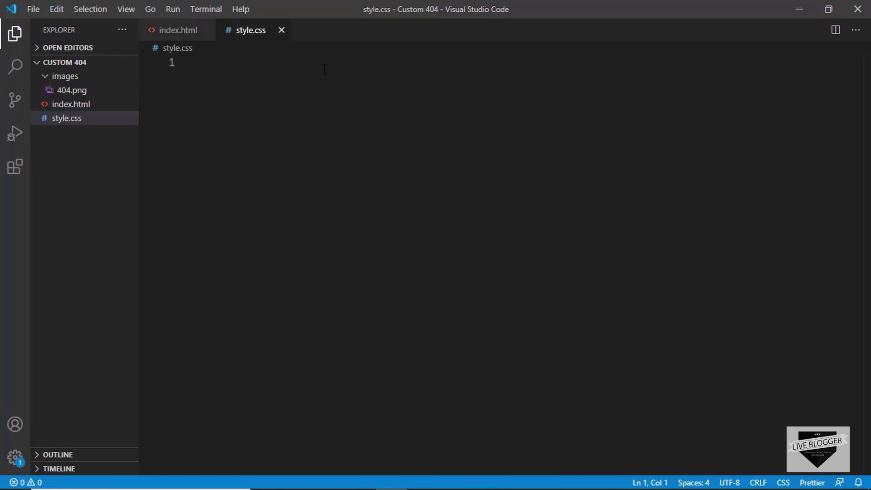
key("ctrl+Tab")
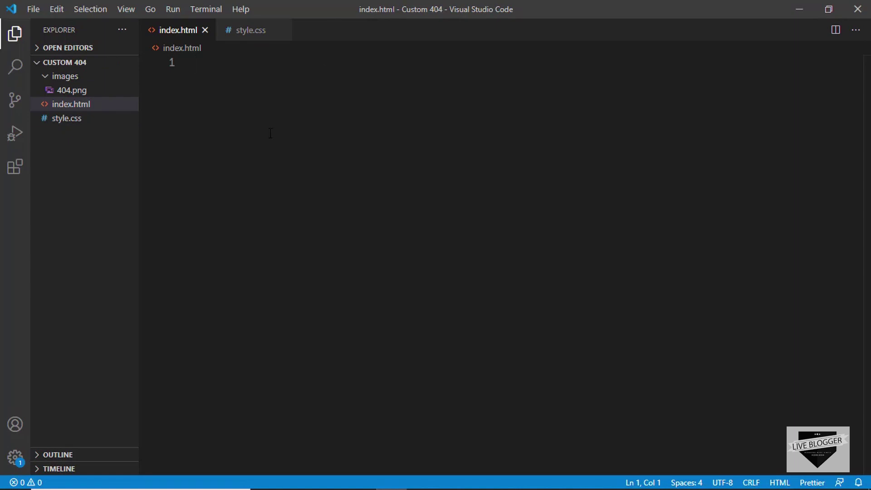
Insert the HTML boilerplate in index.html with a stylesheet link to style.css
type("!")
key("Return")
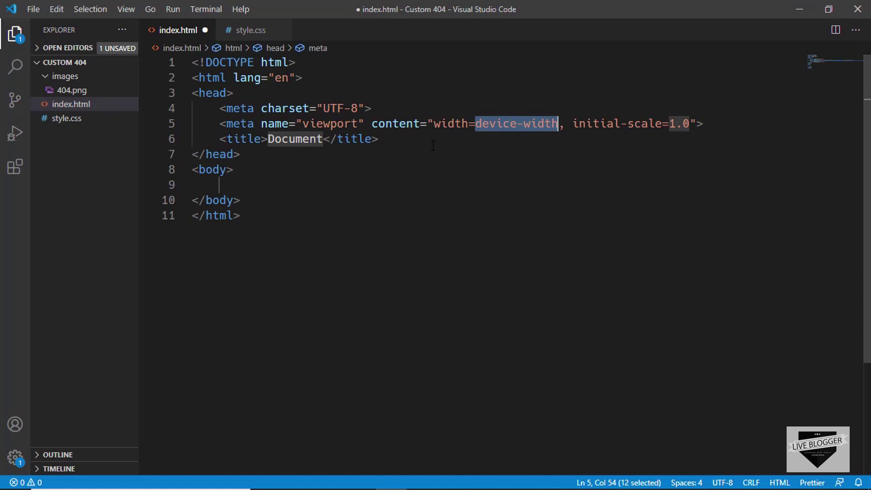
left_click(393, 136)
key("Return")
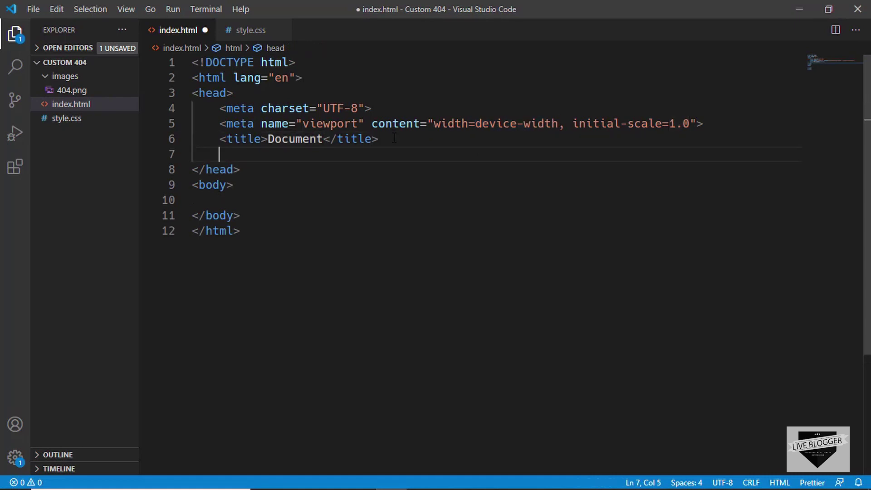
type("link")
key("Return")
type("stylesheet\" href=\"style.css\" />")
key("Return")
key("shift+alt+f")
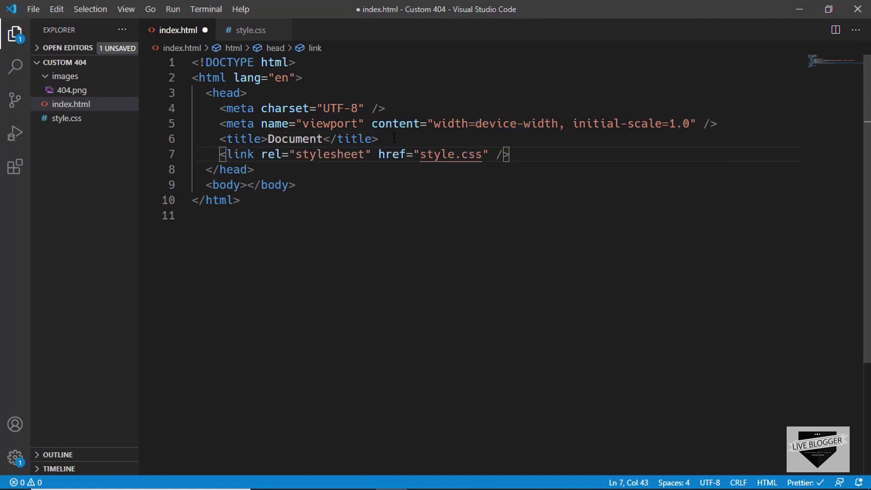
Add a custom404 div in the body wrapping an inner div with the images/404.png image, and save
left_click(250, 188)
key("Return")
key("Return")
key("Return")
key("Up")
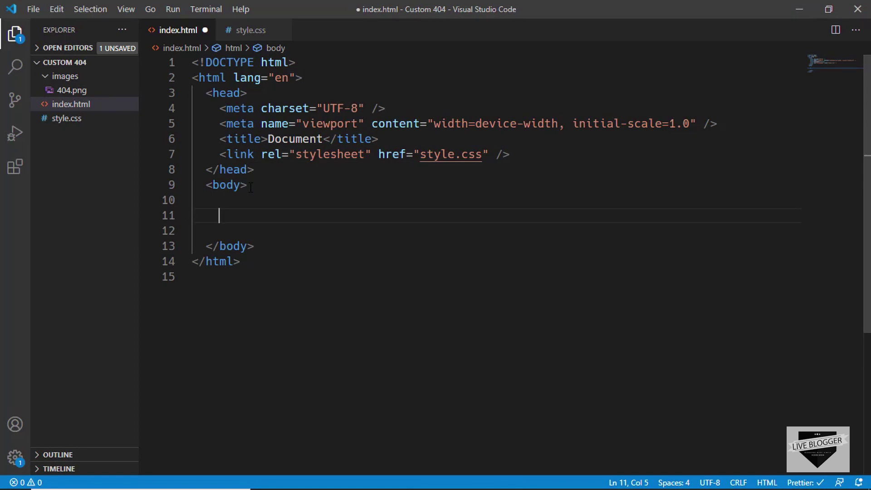
type(".custom")
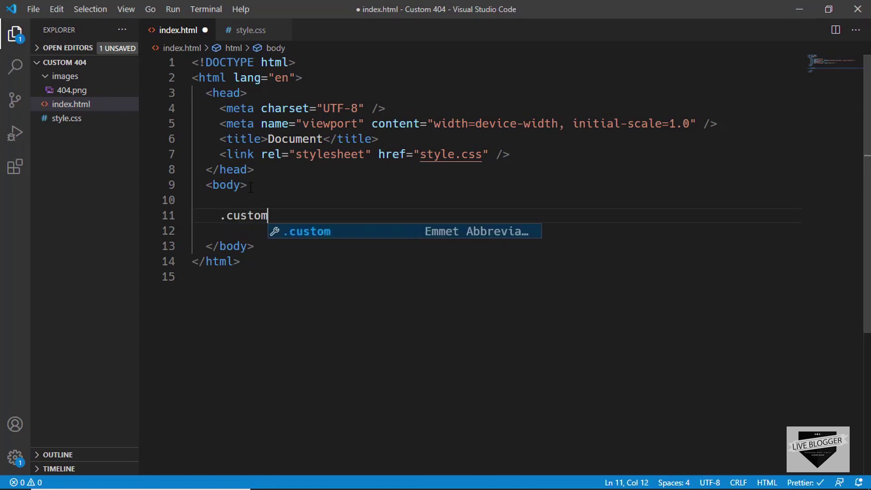
type("404")
key("Tab")
key("Return")
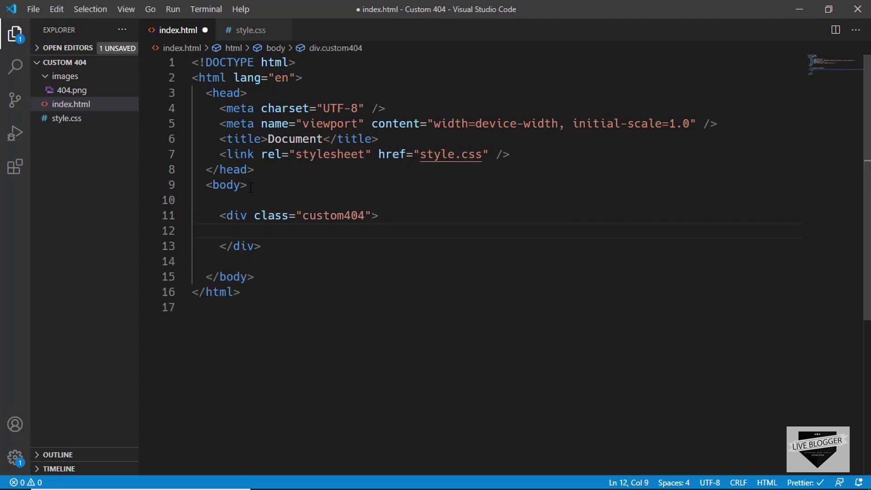
type("div")
key("Tab")
key("Return")
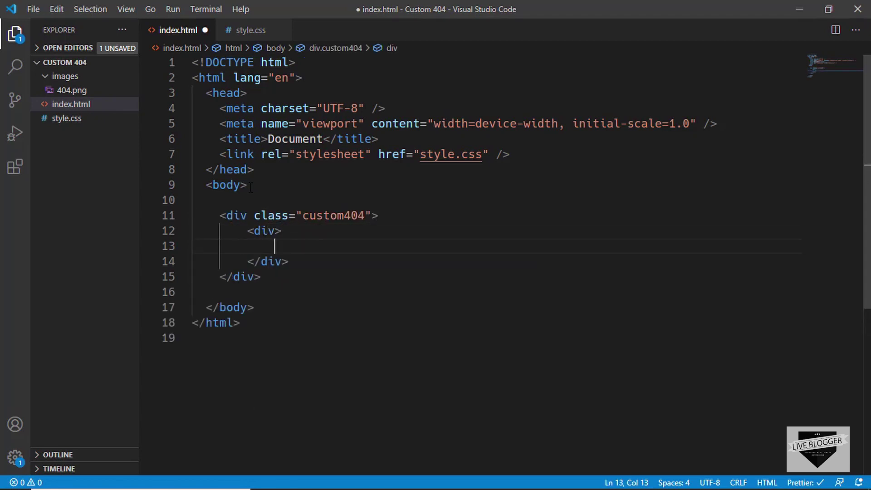
type("im")
key("Tab")
type("images/")
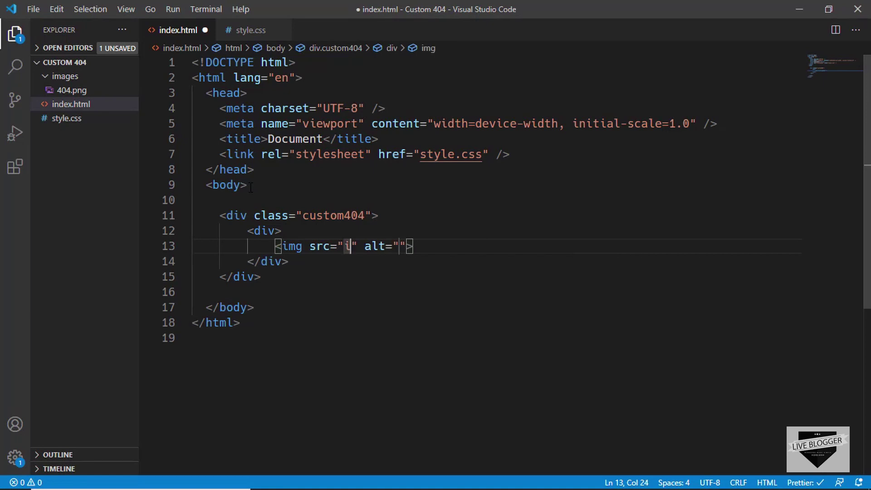
key("Return")
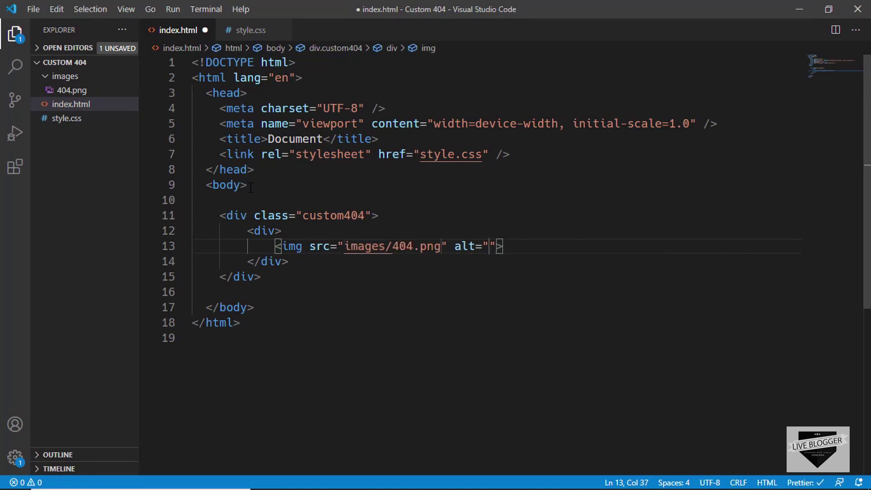
key("ctrl+s")
Add a custom404-content div after the image block
left_click(290, 248)
key("Return")
key("Return")
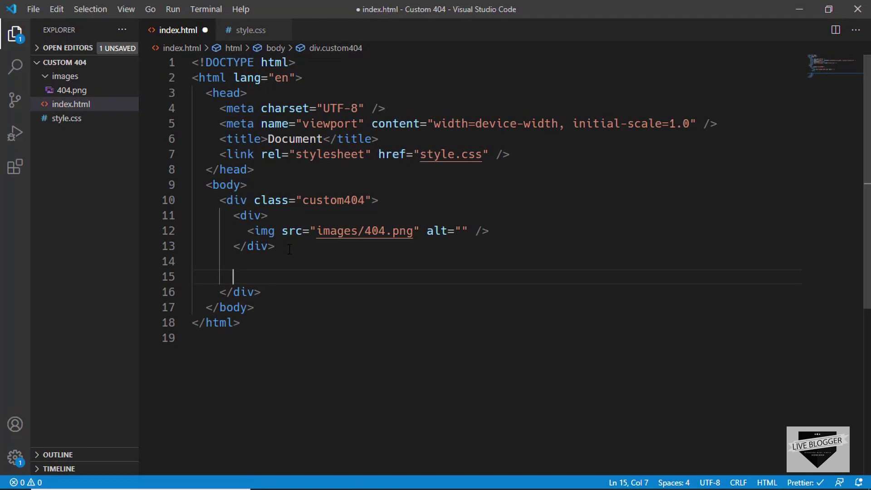
type(".custom5-5")
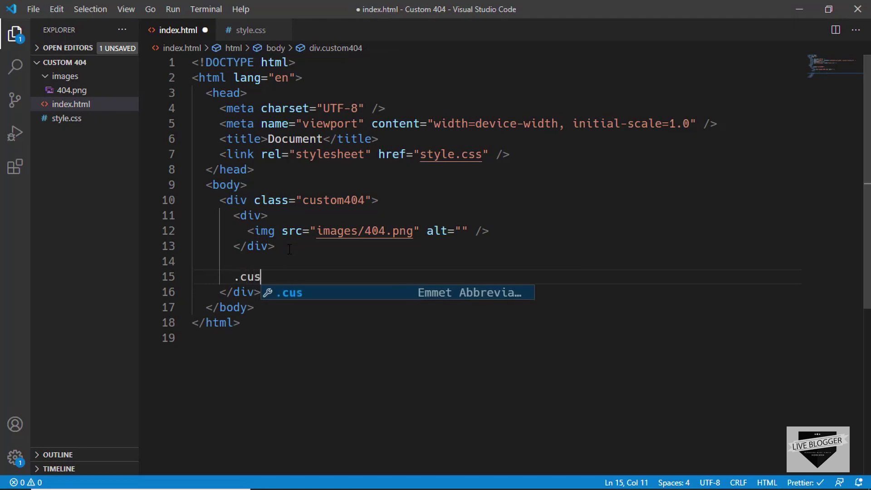
key("BackSpace")
key("BackSpace")
key("BackSpace")
type("4")
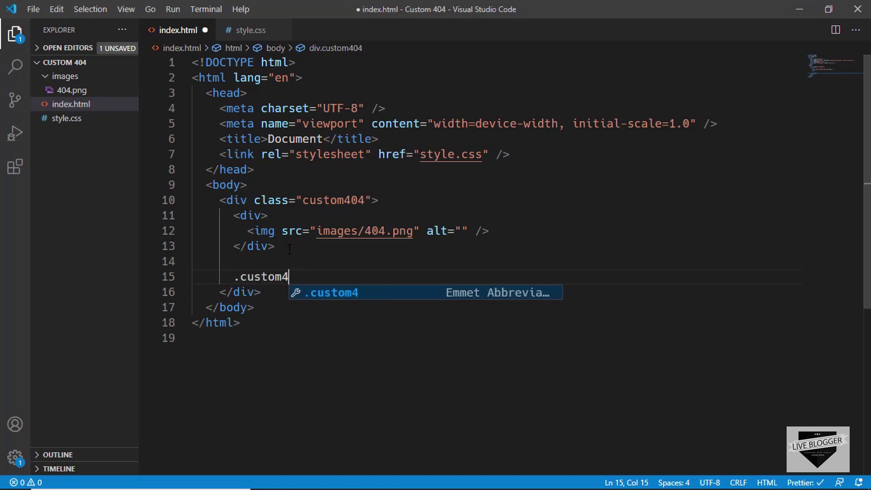
type("04-content")
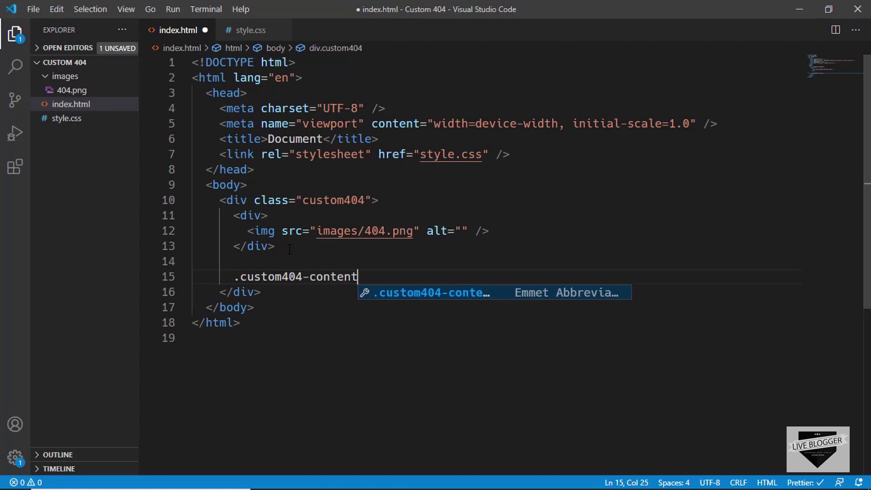
key("Tab")
key("alt+Tab")
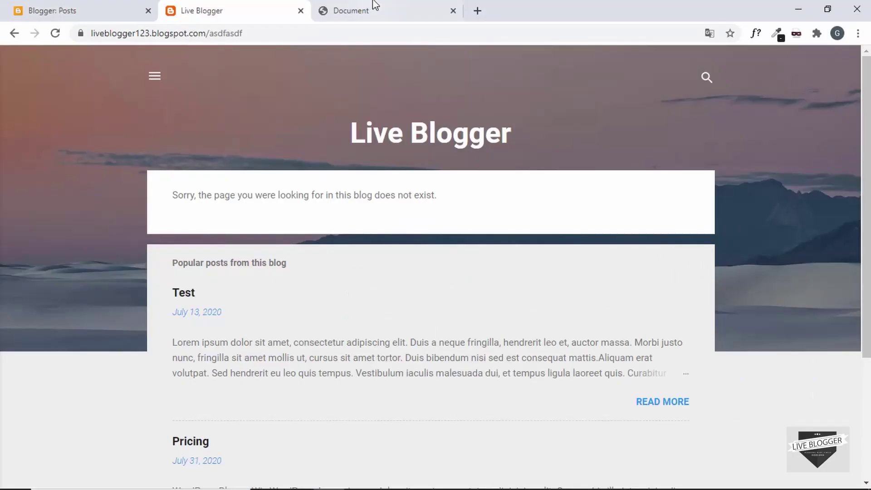
Add a paragraph with "Hi, I think you are lost!" copied from the reference page
left_click(372, 6)
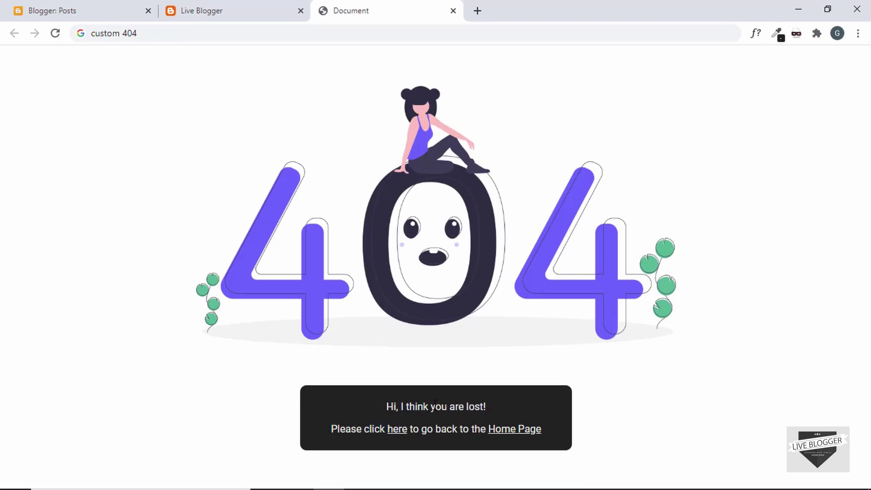
key("alt+Tab")
type("p")
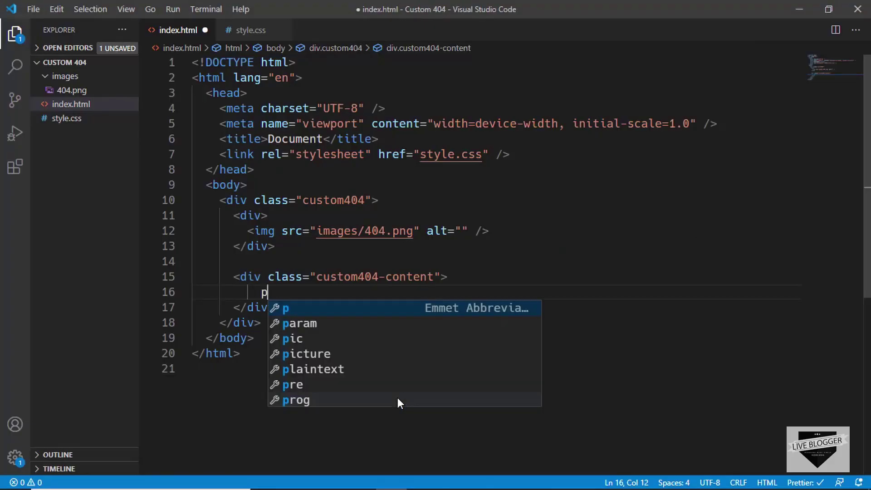
key("Tab")
key("alt+Tab")
left_click_drag(383, 402, 491, 404)
key("ctrl+c")
key("alt+Tab")
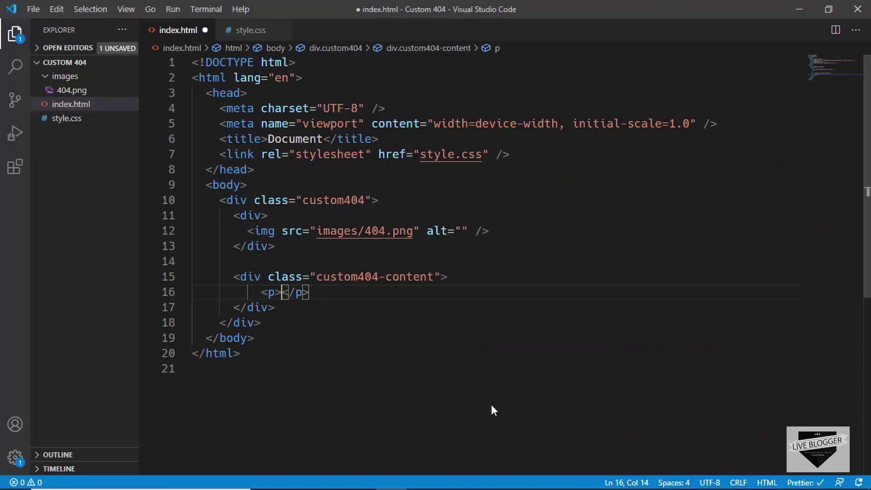
key("ctrl+v")
Add a second paragraph "Please click here to go back to the Home Page" from the reference
left_click(525, 289)
key("Return")
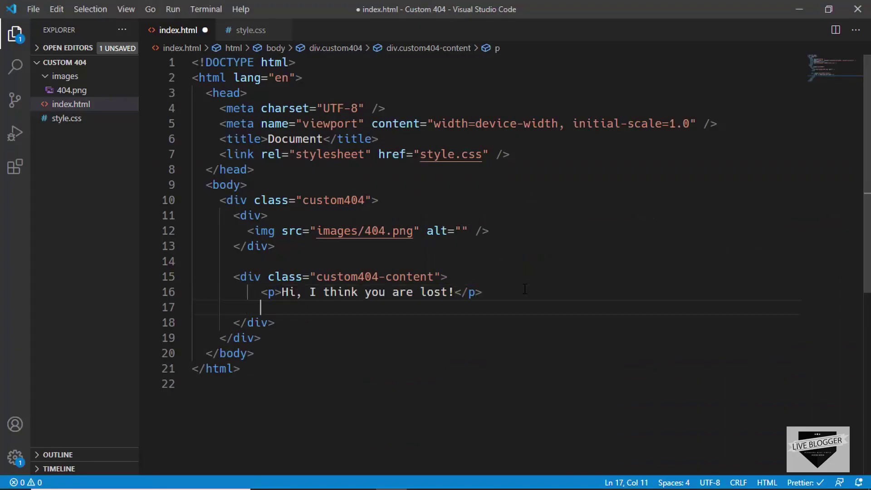
type("p")
key("Tab")
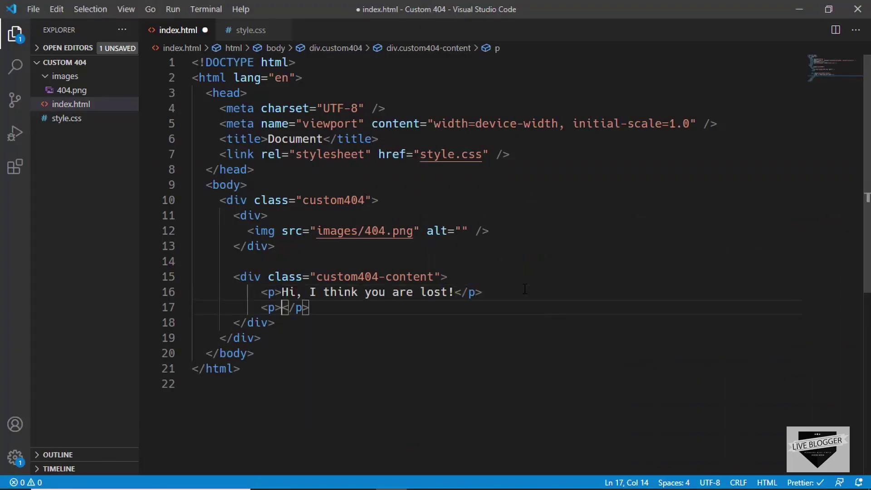
key("alt+Tab")
double_click(338, 430)
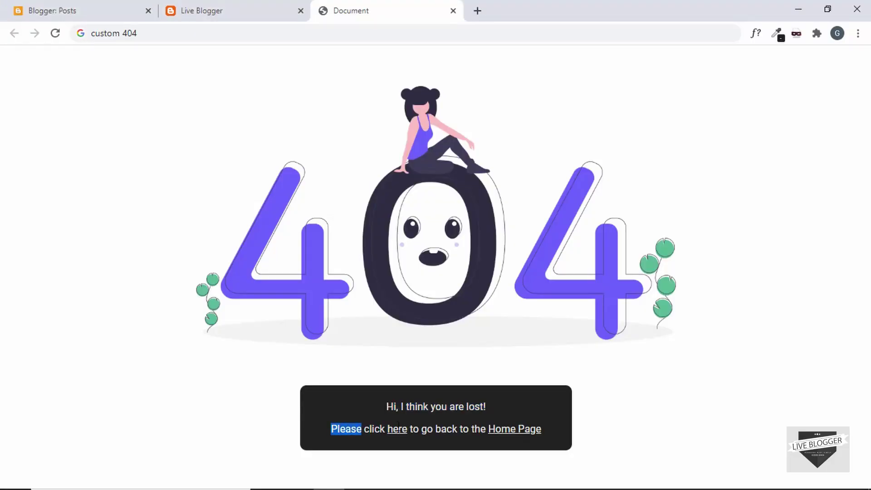
left_click_drag(398, 426, 551, 432)
key("alt+Tab")
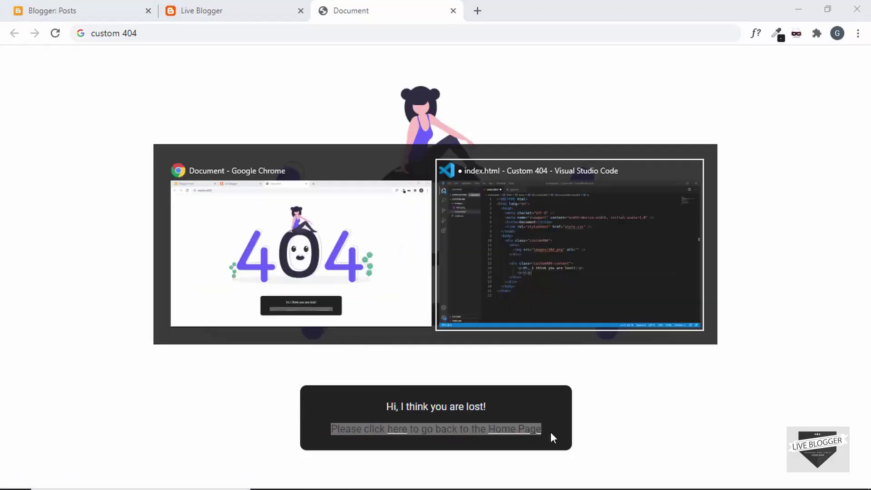
key("ctrl+v")
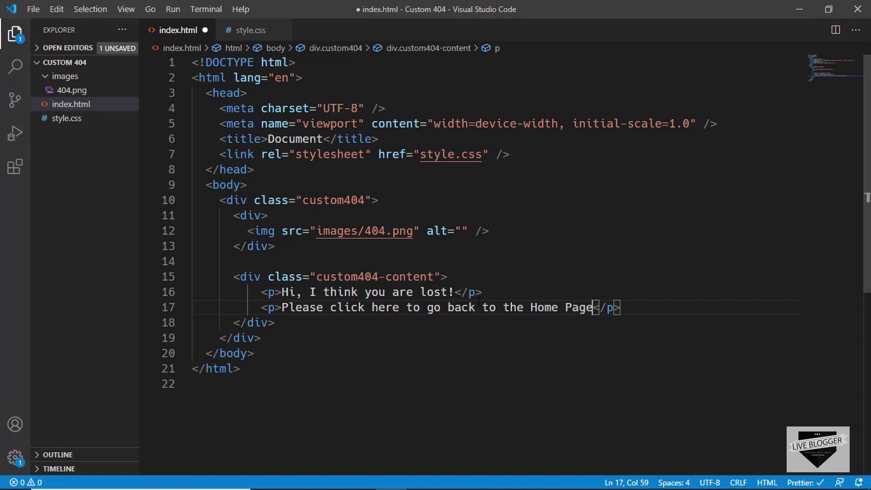
Mark "here" and "Home Page" as link text and grab the blog's home address
left_click_drag(371, 307, 401, 308)
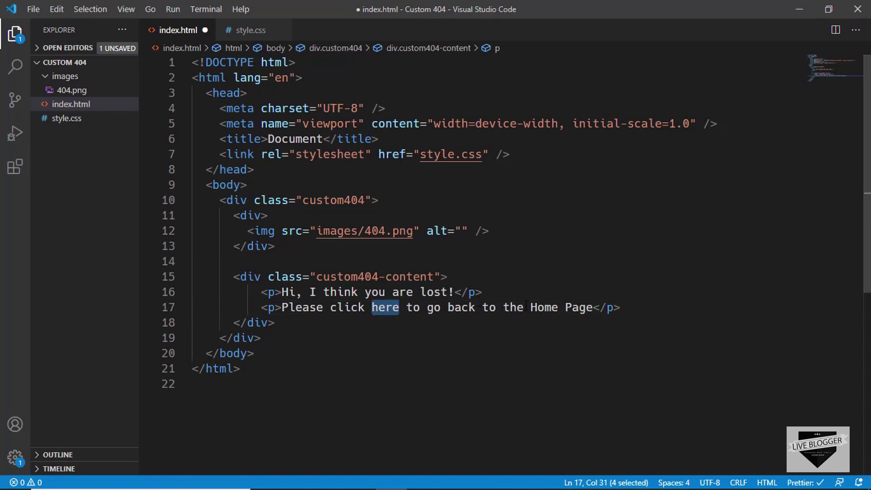
left_click_drag(524, 308, 595, 313)
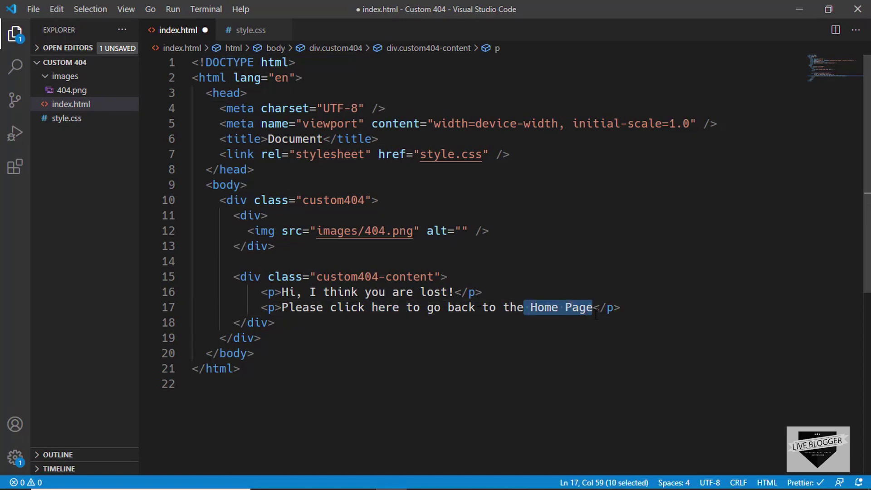
left_click(636, 295)
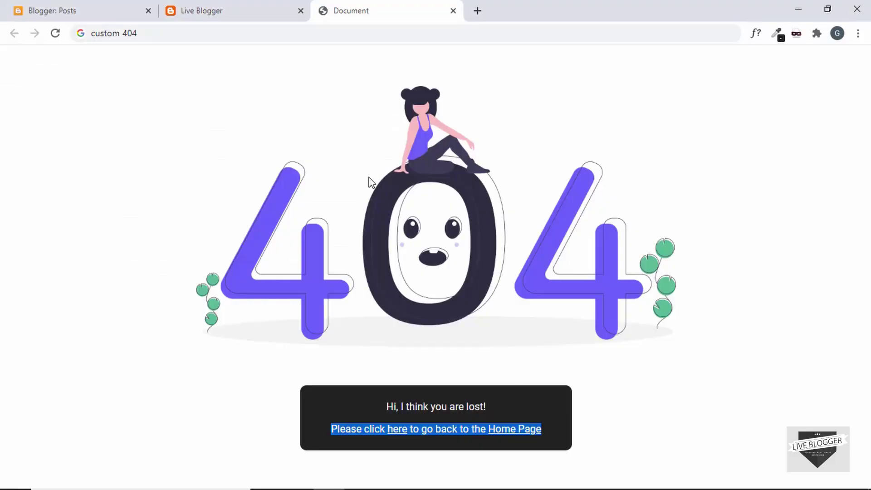
left_click(205, 10)
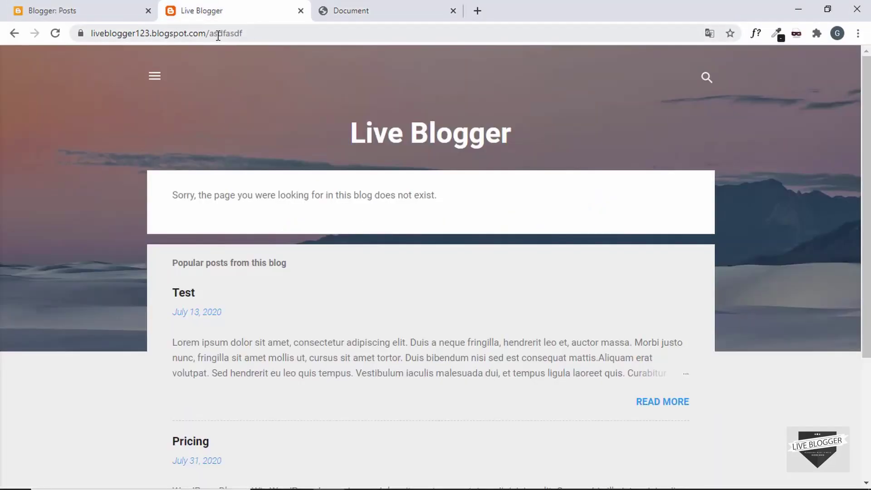
left_click_drag(206, 33, 91, 32)
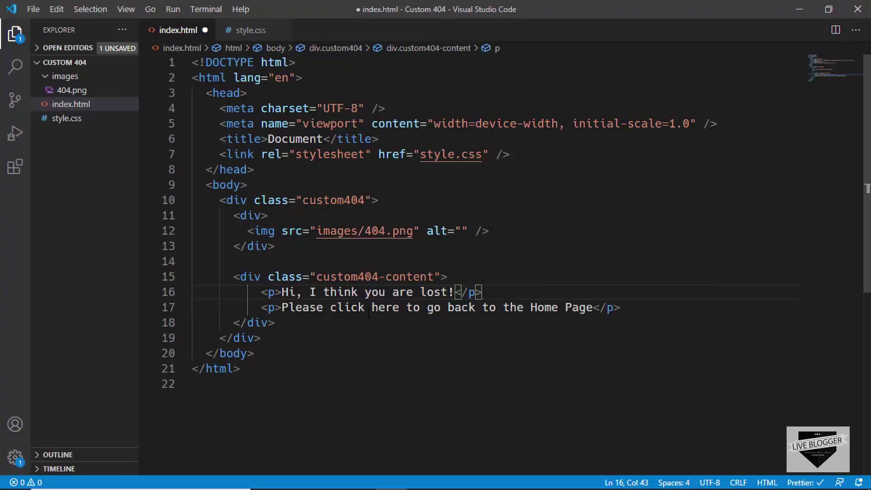
Wrap the word "here" in a link to the blog's home address
left_click(368, 310)
type("a")
key("Tab")
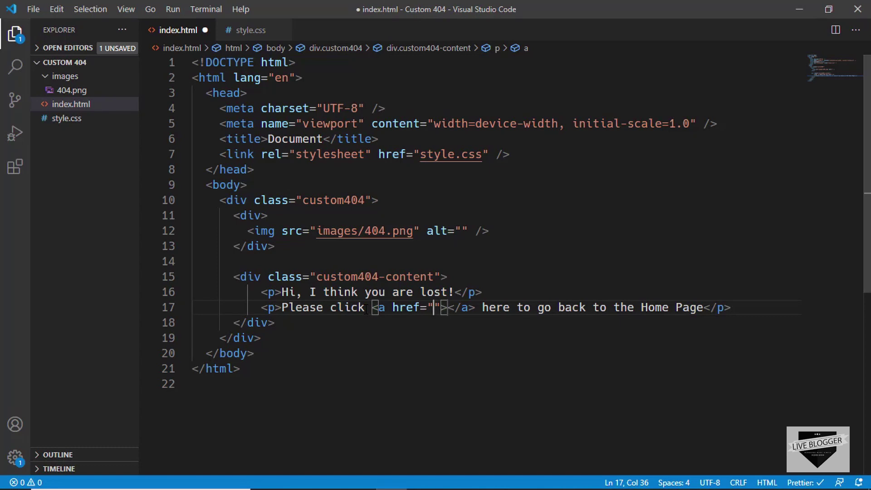
key("ctrl+v")
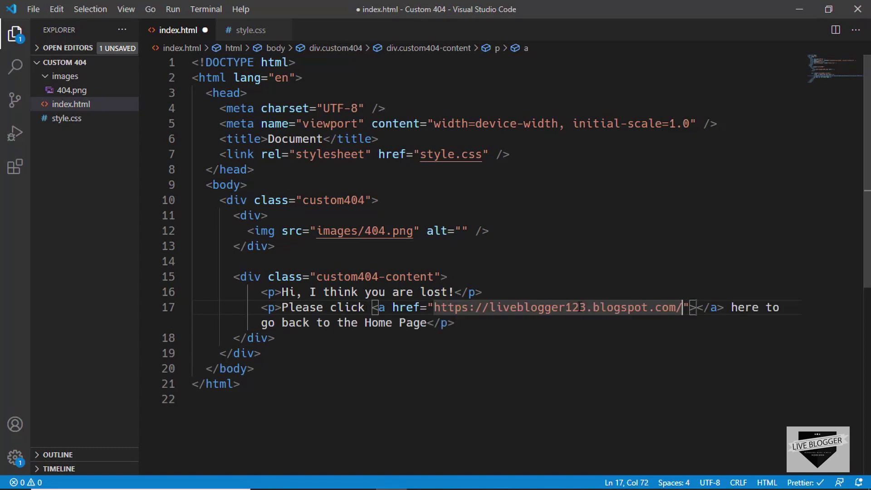
left_click(700, 309)
key("shift+Right")
key("shift+Right")
key("shift+Right")
key("shift+Right")
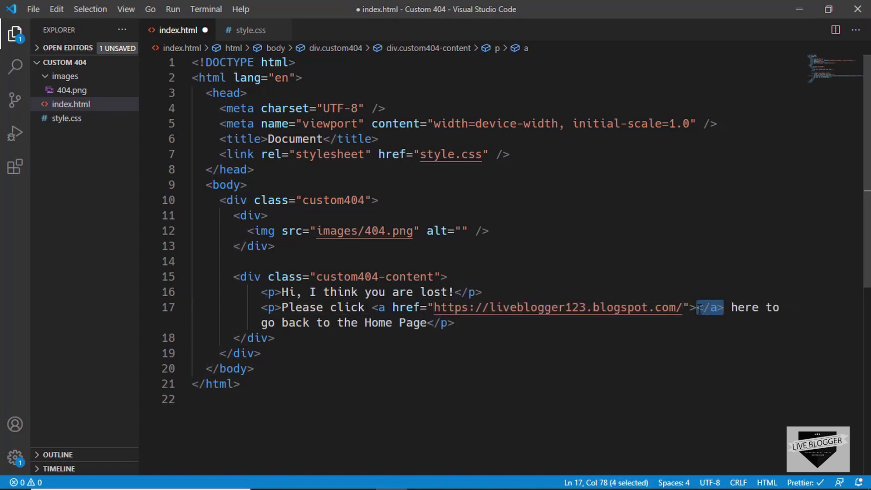
key("ctrl+x")
key("Delete")
key("Right")
key("Right")
key("Right")
key("Right")
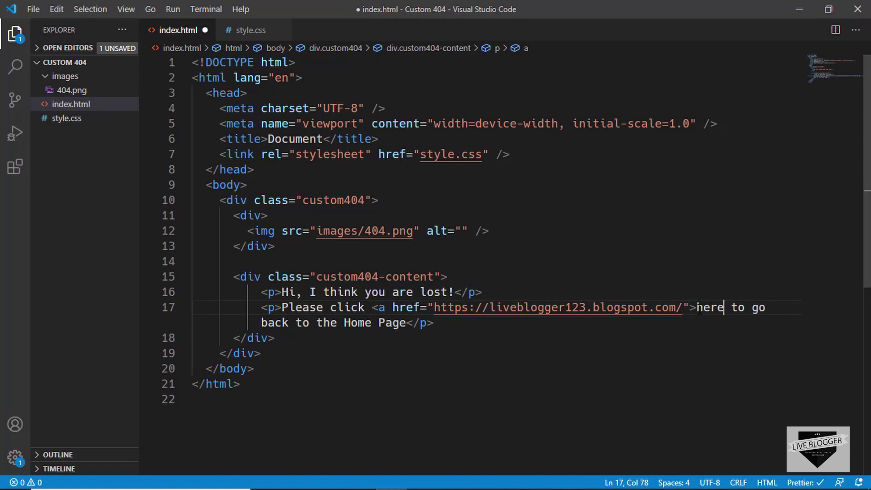
key("ctrl+v")
Link "Home Page" to the same address and save the reformatted index.html
left_click_drag(372, 308, 696, 309)
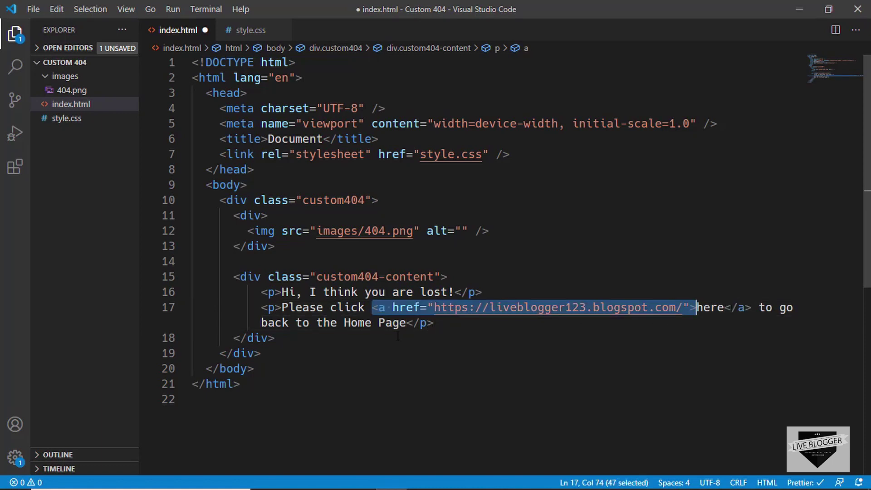
left_click(343, 322)
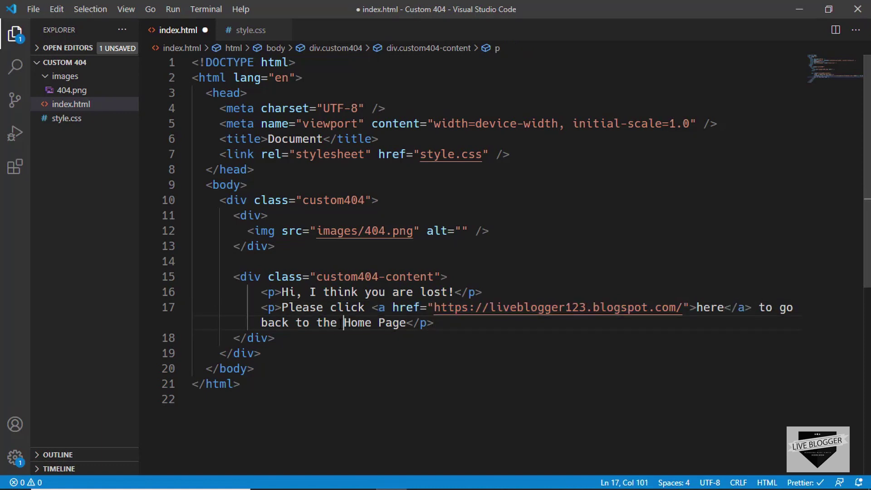
key("ctrl+v")
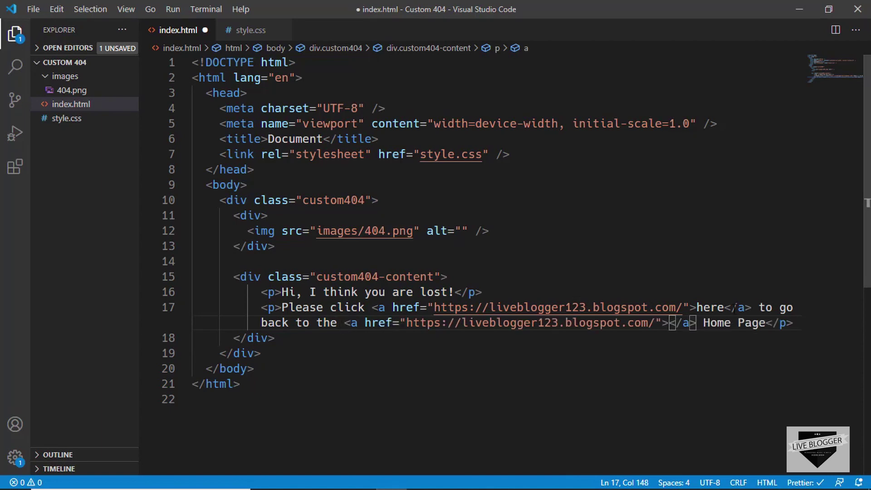
key("ctrl+s")
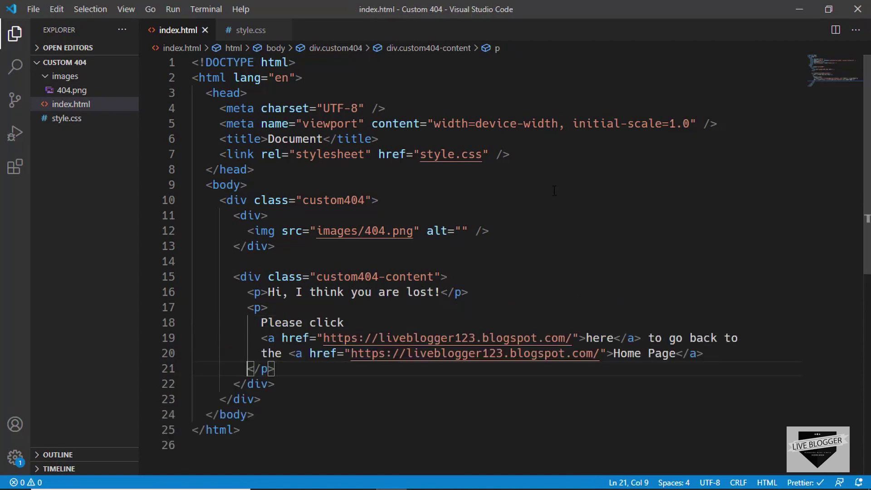
Open index.html with Live Server at 127.0.0.1:5500 and scroll the unstyled preview
right_click(494, 169)
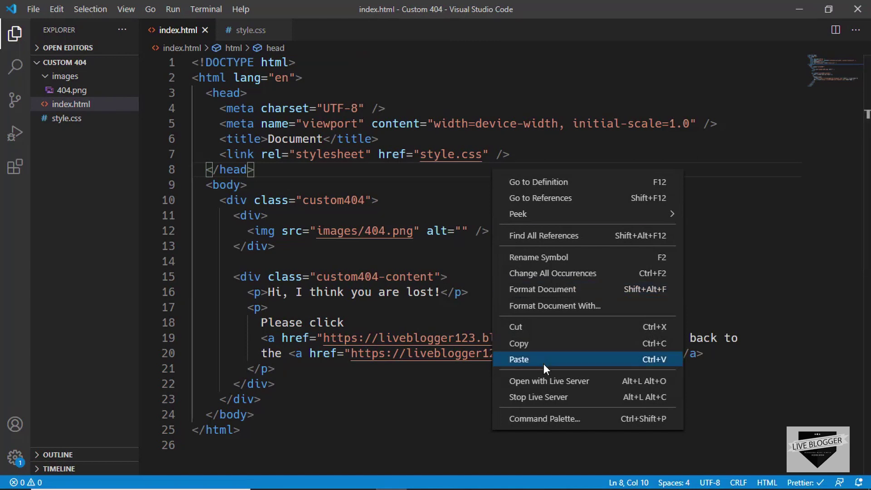
left_click(552, 379)
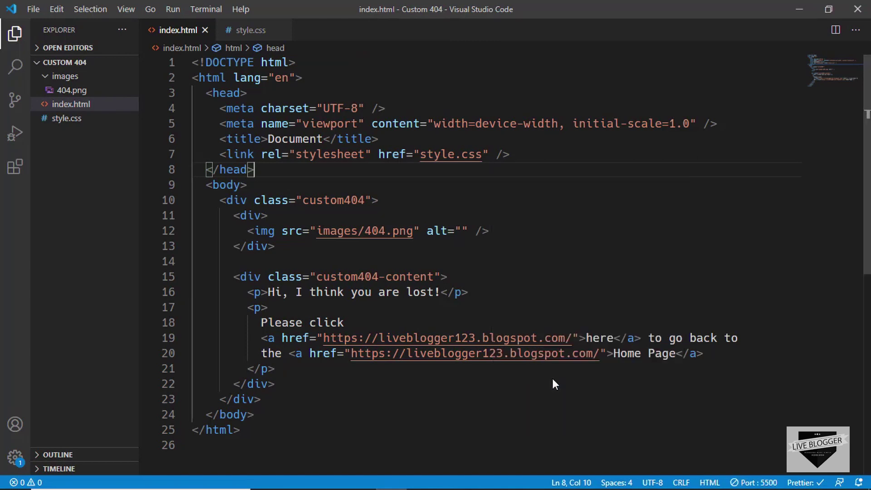
scroll(470, 285, "down", 2)
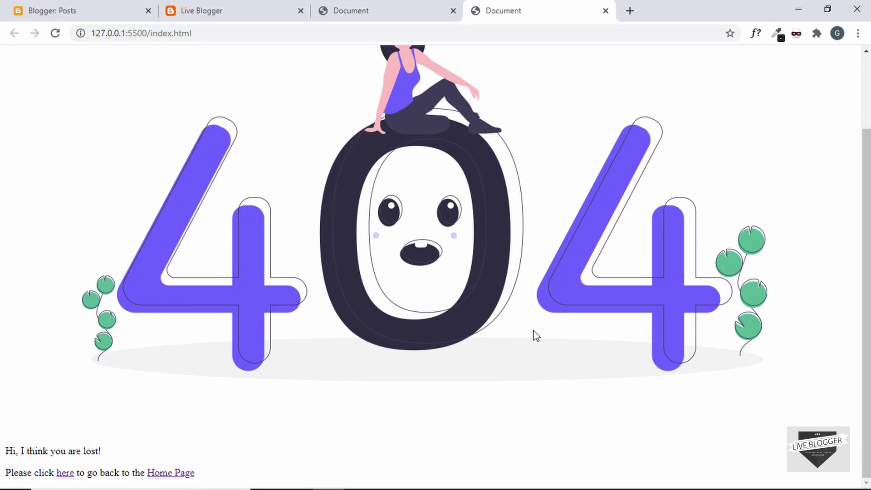
scroll(536, 335, "up", 2)
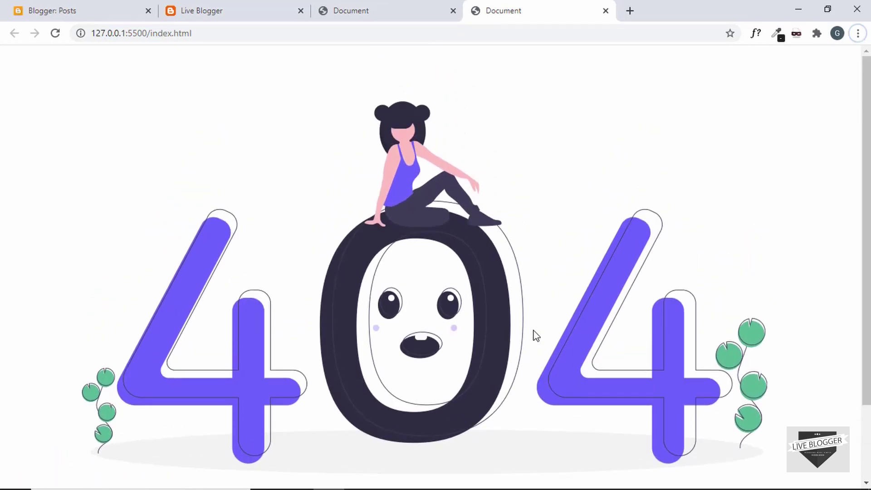
key("alt+Tab")
Give .custom404 img a width of 70% in style.css and save
left_click(246, 31)
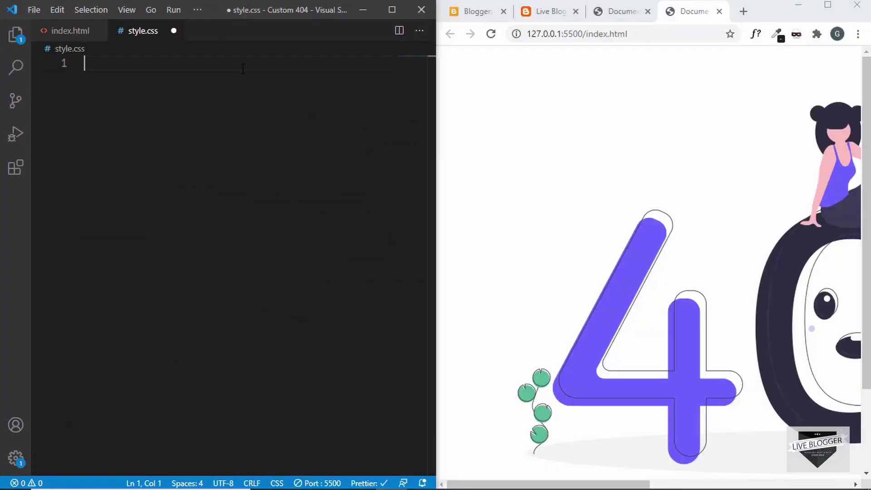
type(".custom404 im")
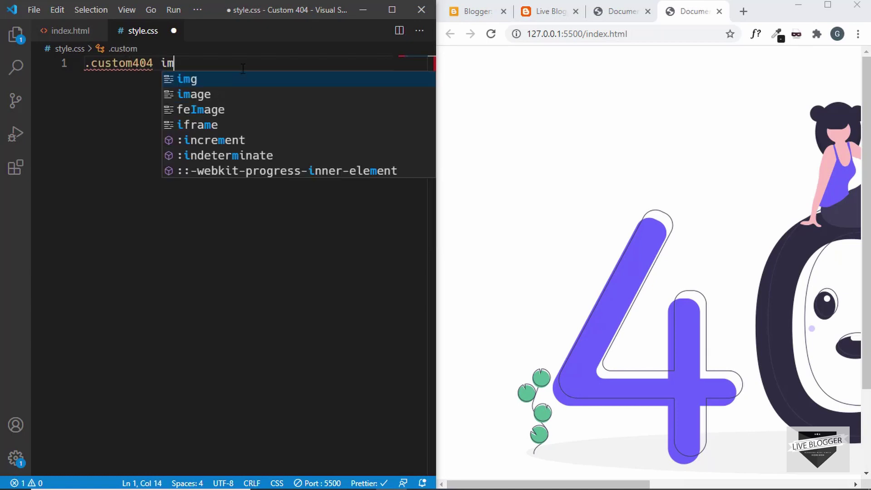
type("g {")
key("Return")
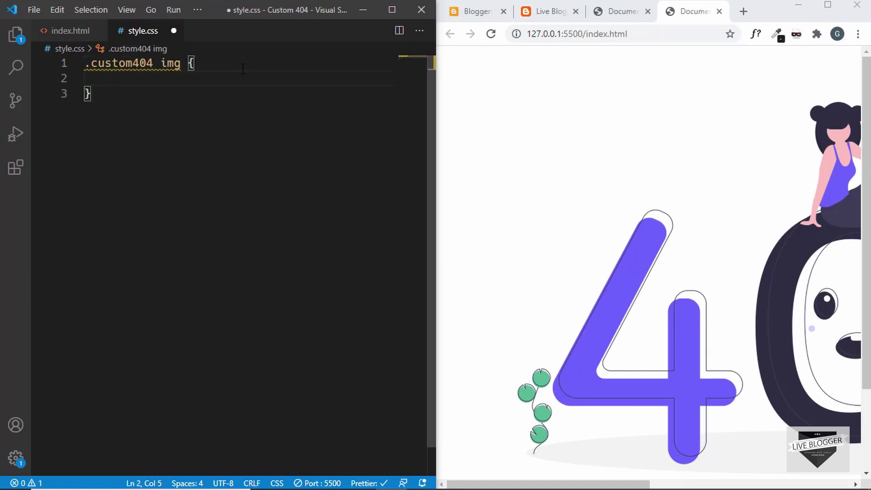
type("width: ")
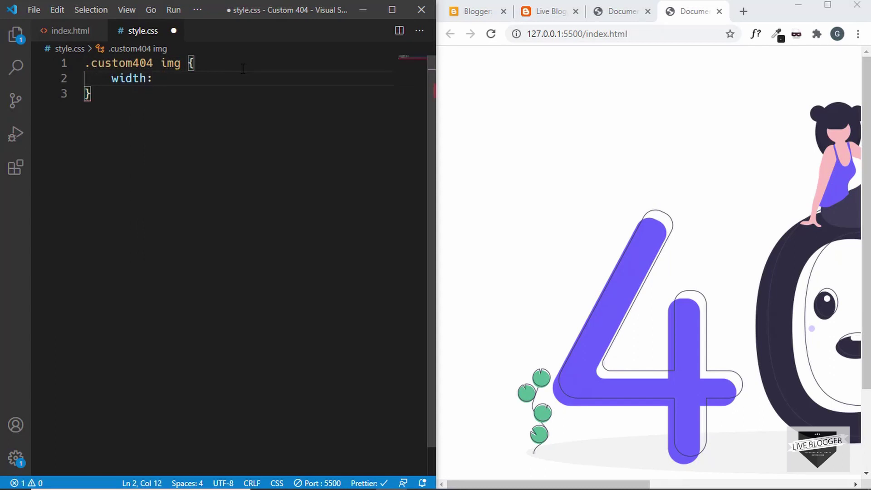
type("70$")
key("ctrl+s")
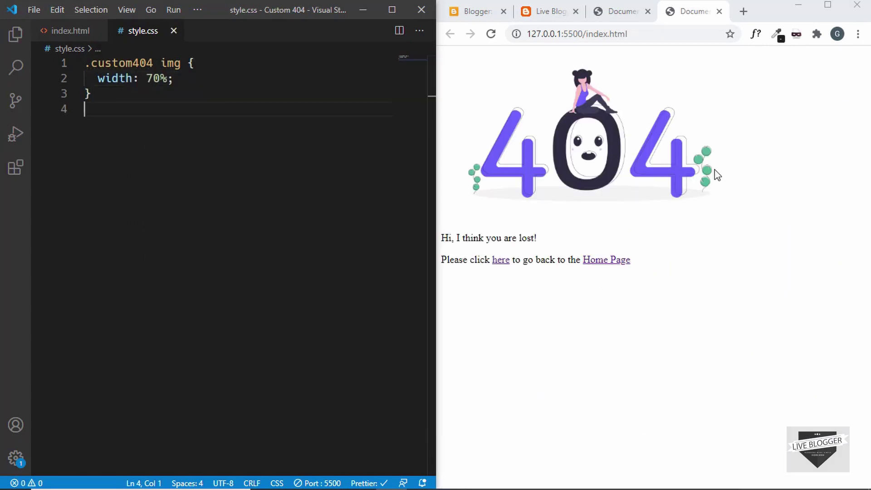
Start a new .custom404 rule at the top of style.css
left_click(88, 66)
key("Return")
key("Return")
key("Up")
key("Up")
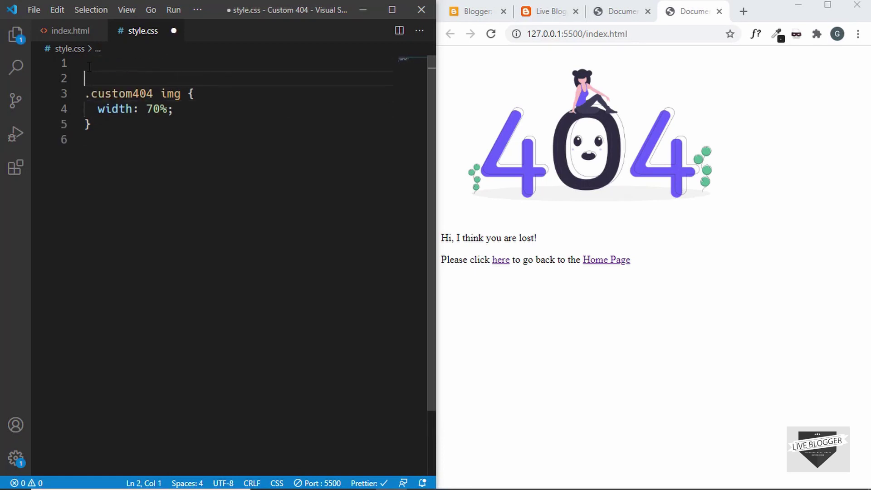
type(".cust")
key("Tab")
Give .custom404 display: flex and align-items: center, saving after each
type("{")
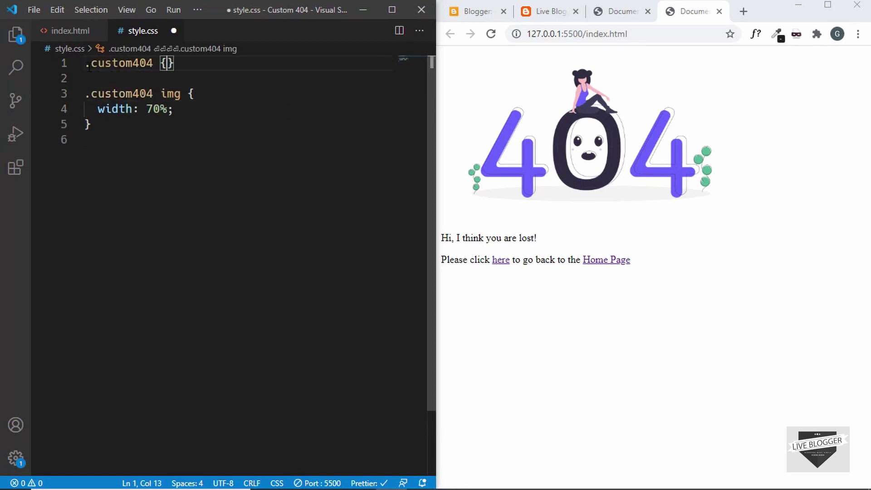
key("Return")
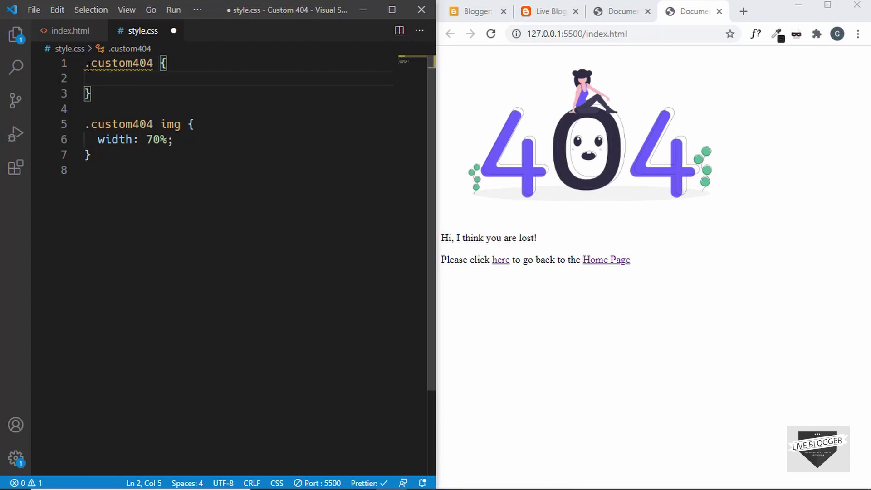
type("df")
key("Tab")
key("ctrl+s")
key("Return")
type("aic")
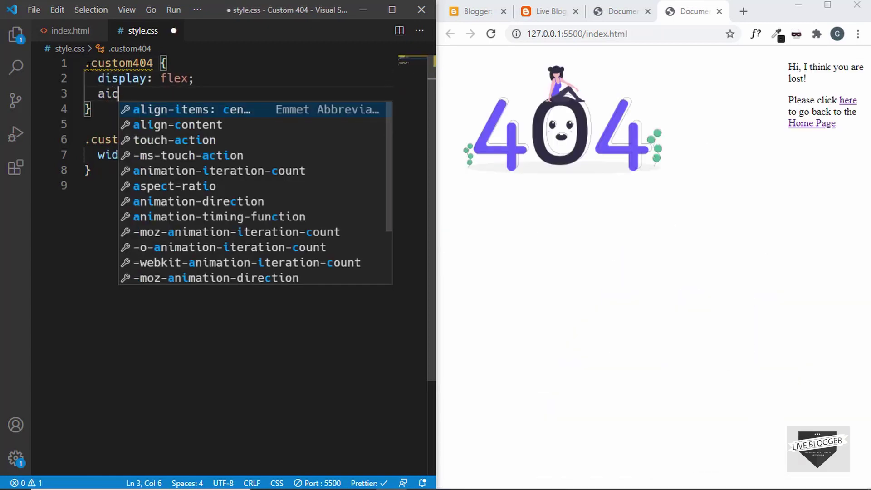
key("Tab")
key("ctrl+s")
Add flex-direction: column and text-align: center to .custom404
key("Return")
type("flex-d")
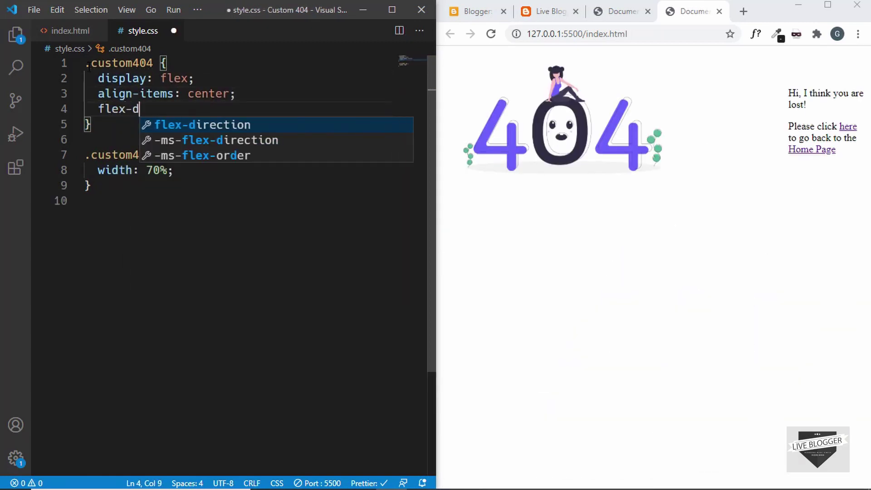
key("Tab")
type("c")
key("Tab")
key("ctrl+s")
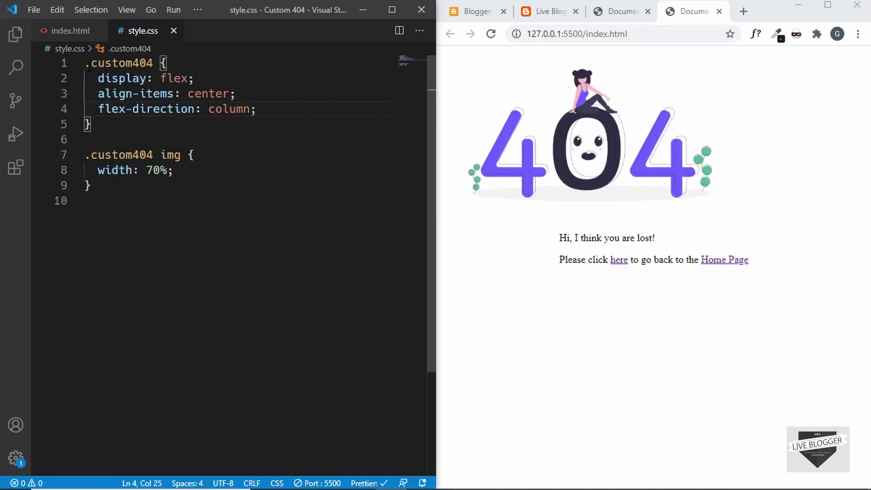
key("End")
key("Return")
type("text-a")
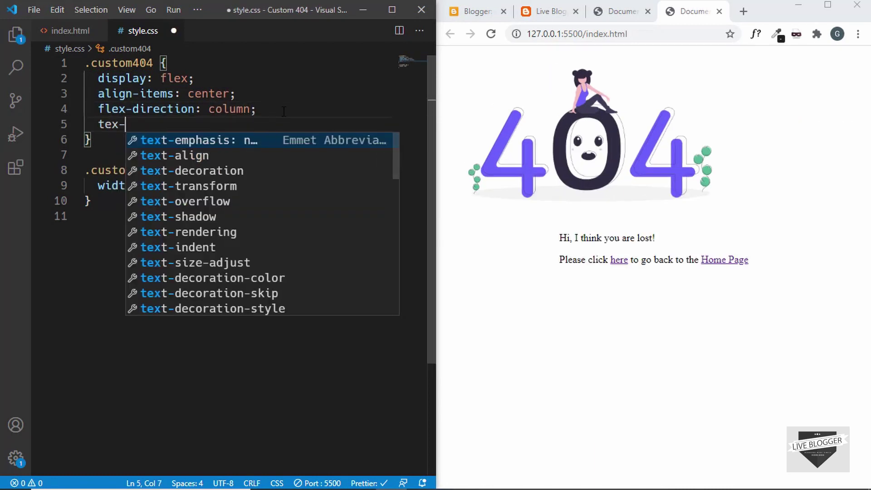
key("Tab")
type("ce")
key("Tab")
key("ctrl+s")
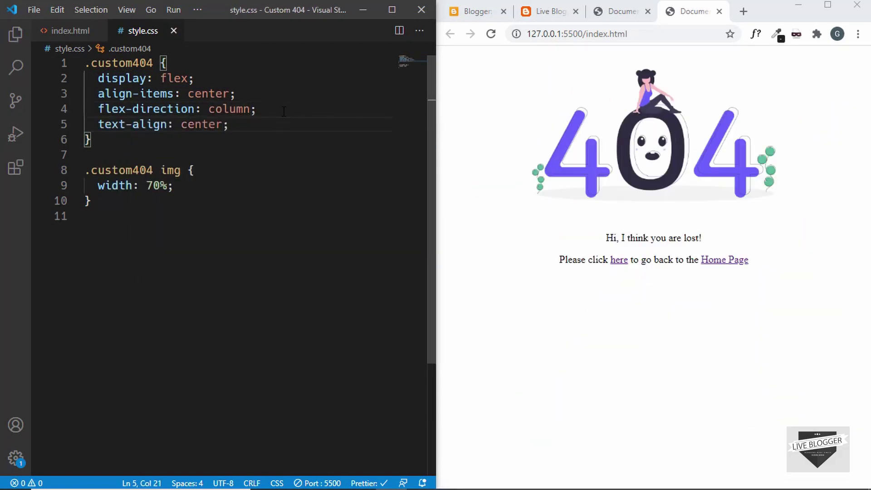
Set the .custom404 font-family to "Roboto", sans-serif, then add lines below the image rule
key("End")
key("Return")
type("font-s")
key("BackSpace")
type("f")
key("Tab")
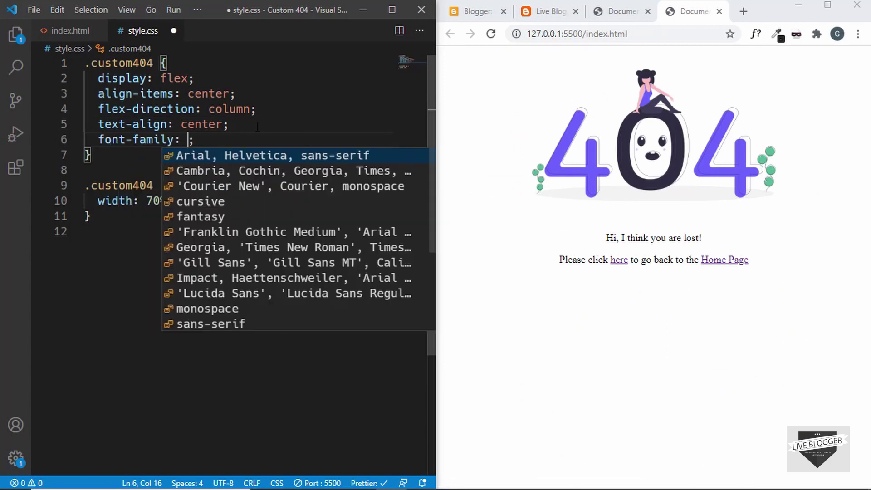
type("\"Roboto\"")
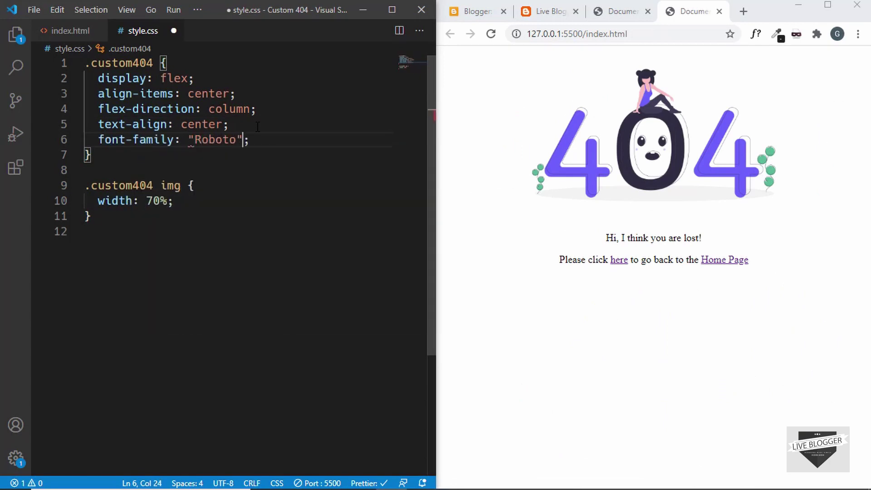
type(", sa")
key("Tab")
key("ctrl+s")
left_click(156, 222)
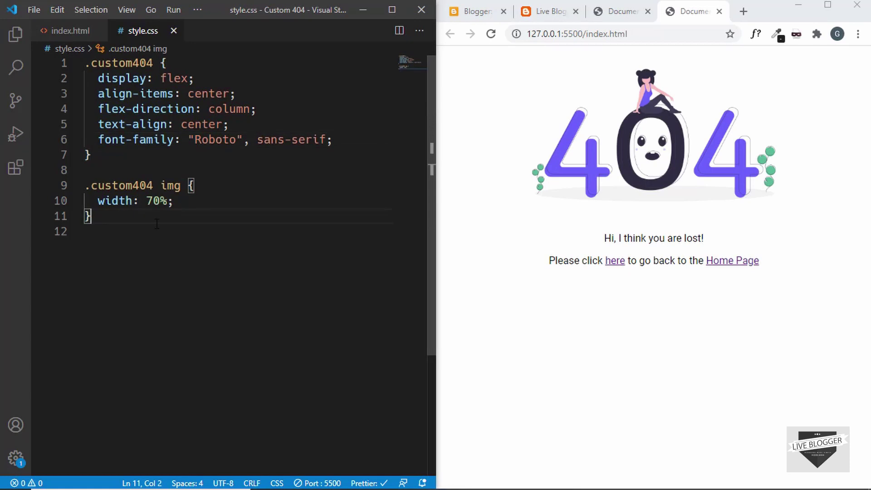
key("Return")
key("Return")
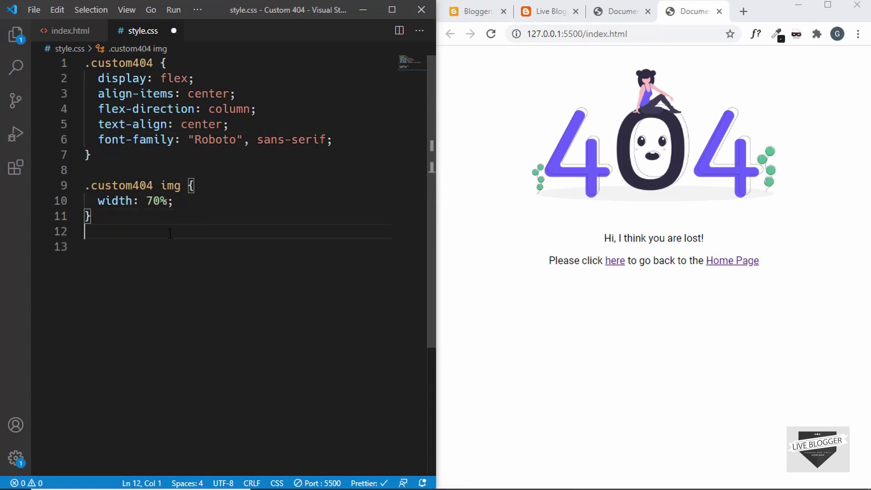
Start a .custom404 .custom404-content rule with a #222 background and save
type(".")
key("Tab")
type(".custom")
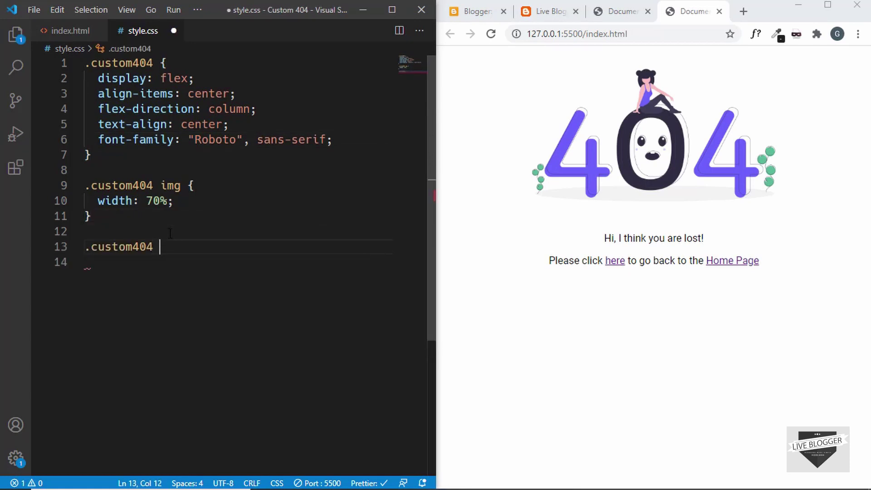
type("404-container")
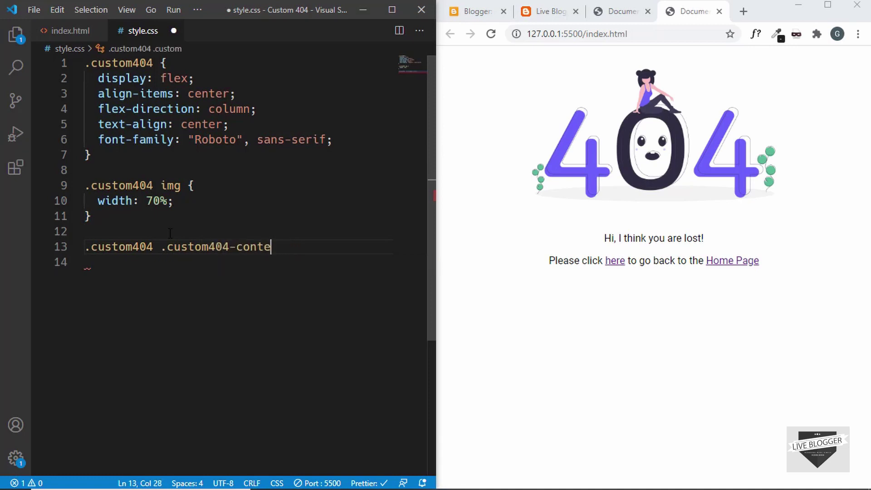
type("{")
key("Return")
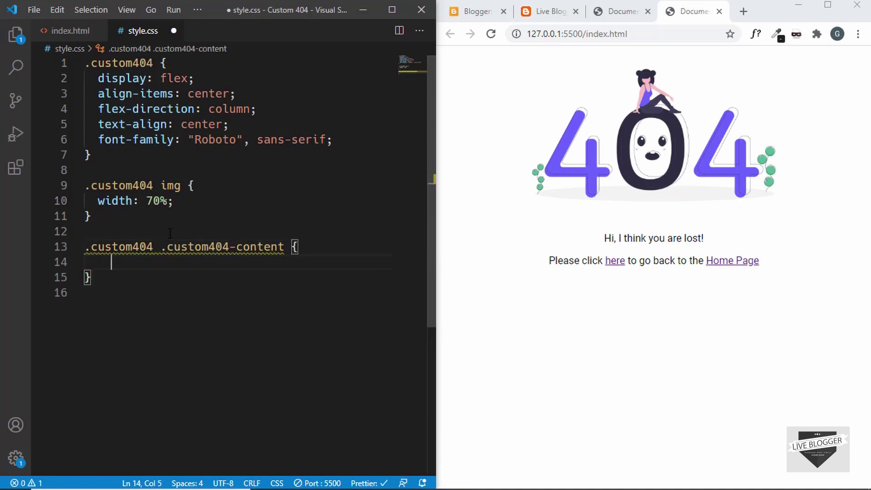
type("background: #")
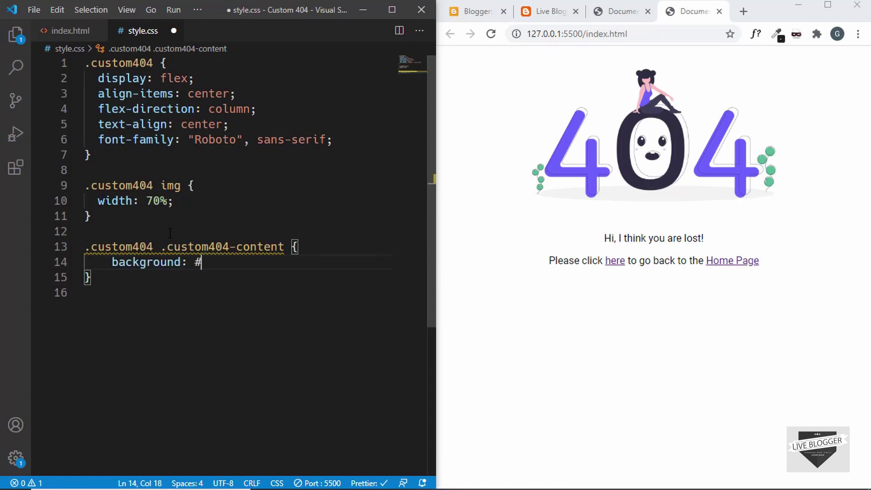
type("222;")
key("ctrl+s")
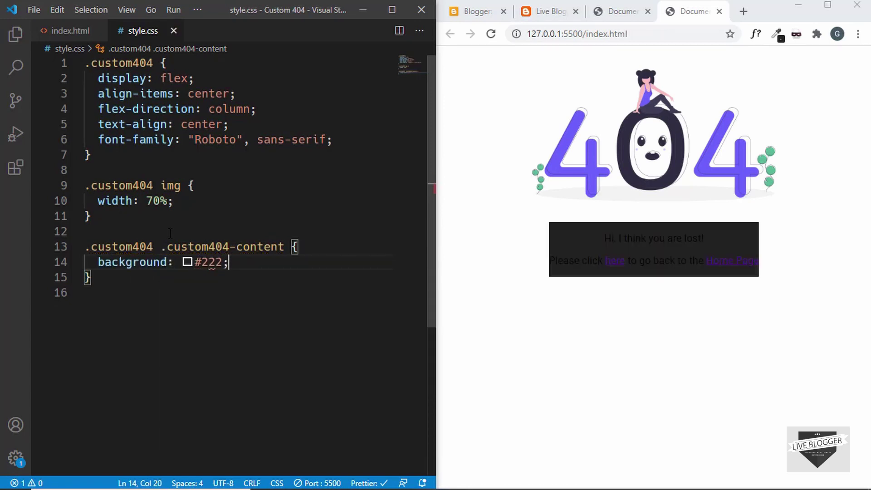
Add padding 8px 48px and text color #eee to the content rule, saving each
key("Return")
type("pad")
key("Return")
type("8px")
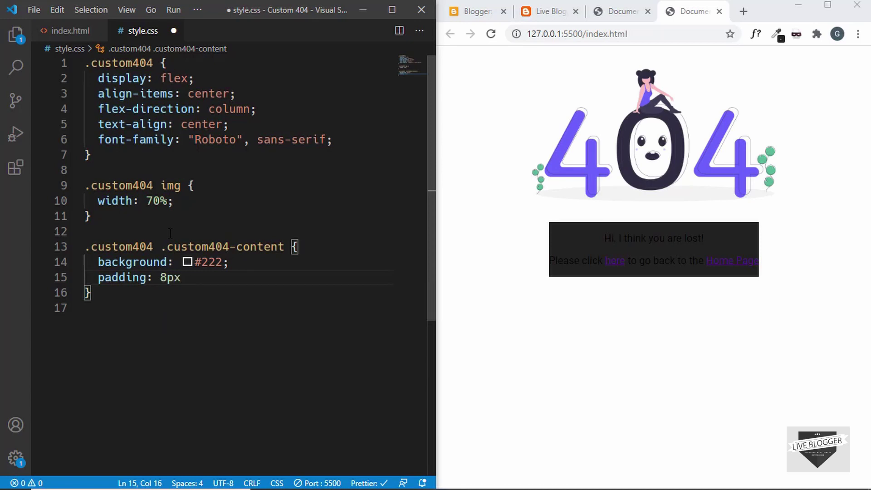
type(" 48px;")
key("ctrl+s")
key("Return")
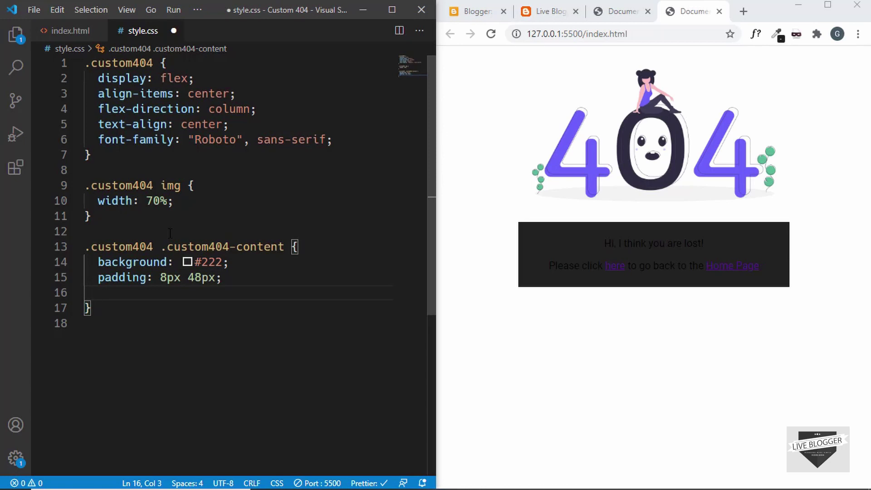
type("color")
key("Return")
type("#")
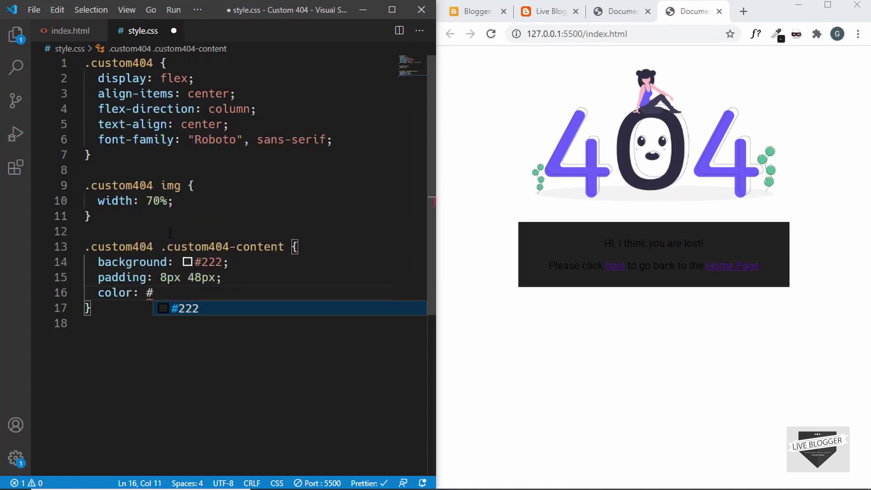
type("eee;")
key("ctrl+s")
Add border-radius: 10px to the content rule and save
key("Return")
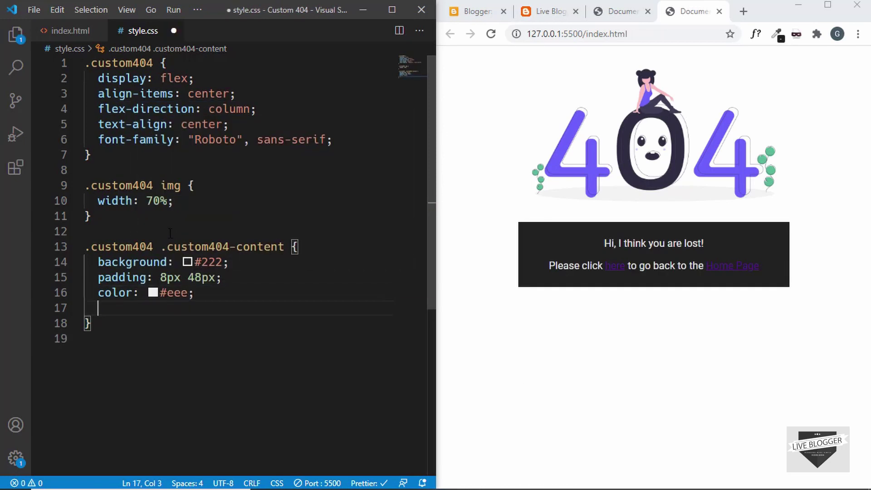
type("border-radius:")
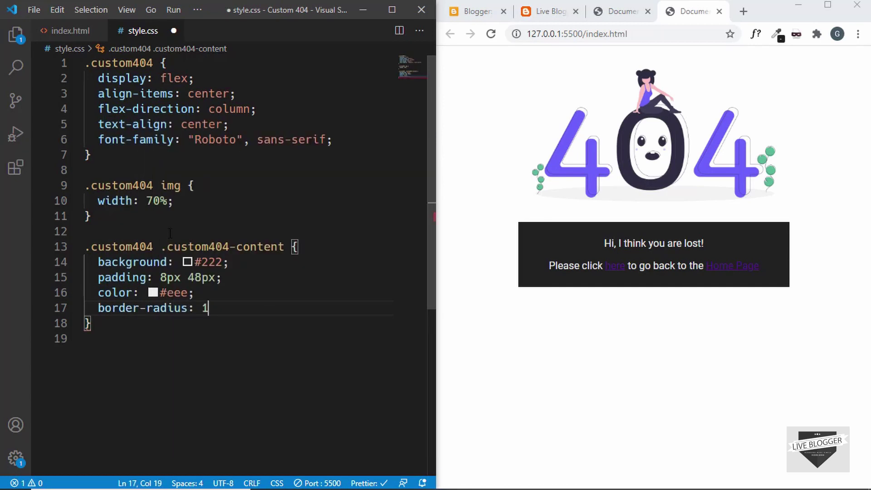
type(" 10px;")
key("ctrl+s")
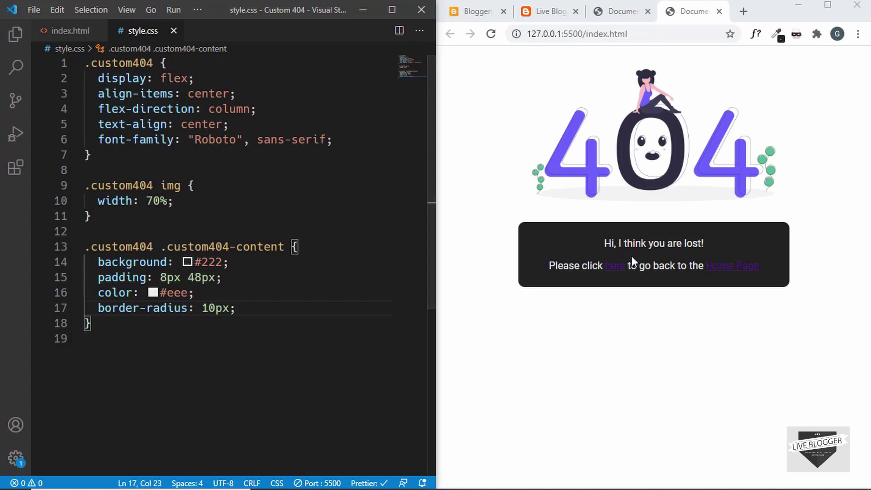
left_click(135, 325)
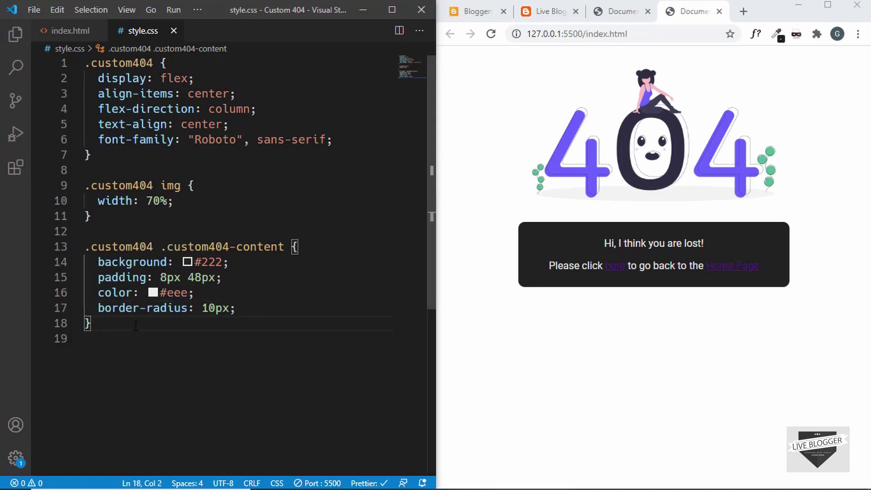
Add a .custom404 .custom404-content a rule with color #eee and save the stylesheet
key("Return")
key("Return")
type(".c")
key("Return")
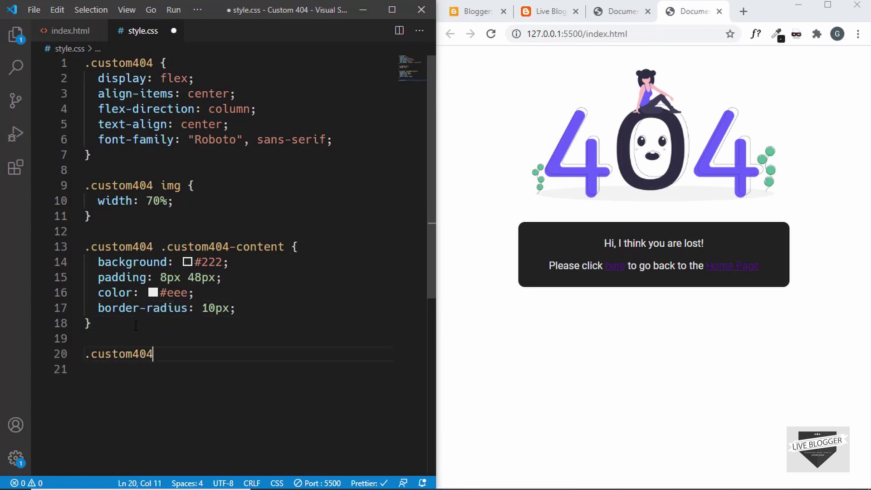
type(".custo1")
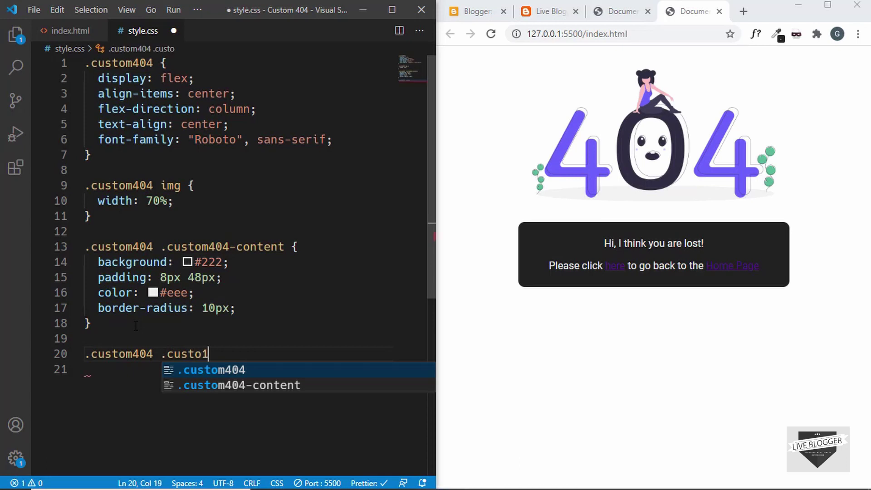
key("Return")
type("a {")
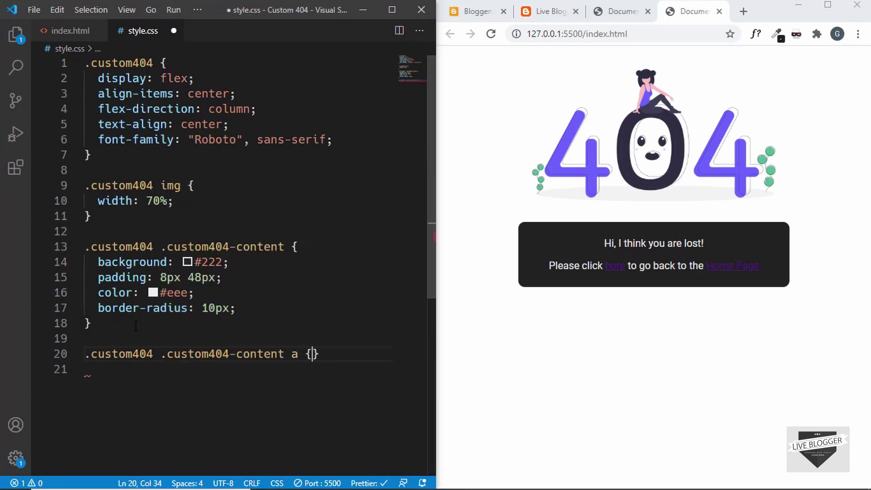
key("Return")
type("color: #eee;")
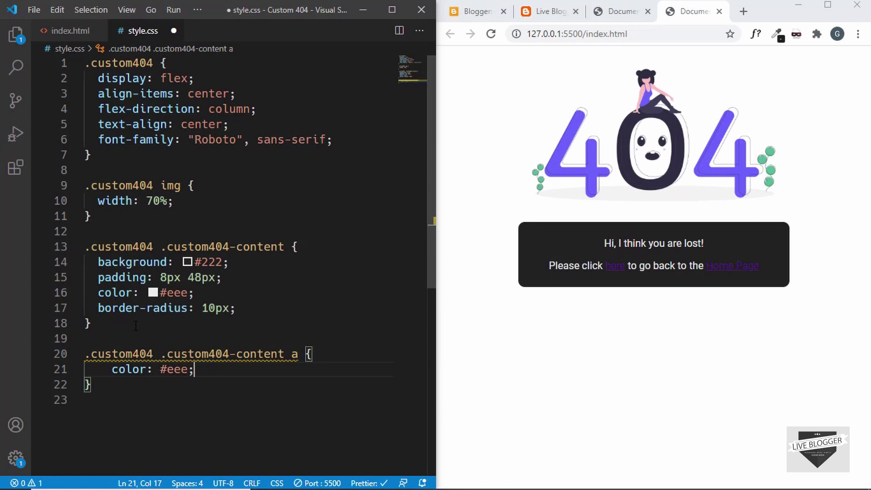
key("ctrl+s")
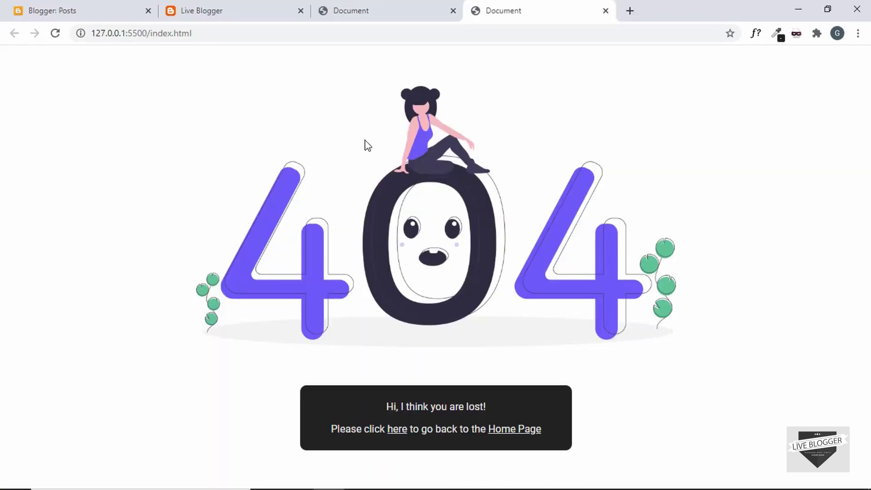
Copy the whole custom404 div markup from index.html and return to the browser
key("alt+Tab")
left_click(62, 31)
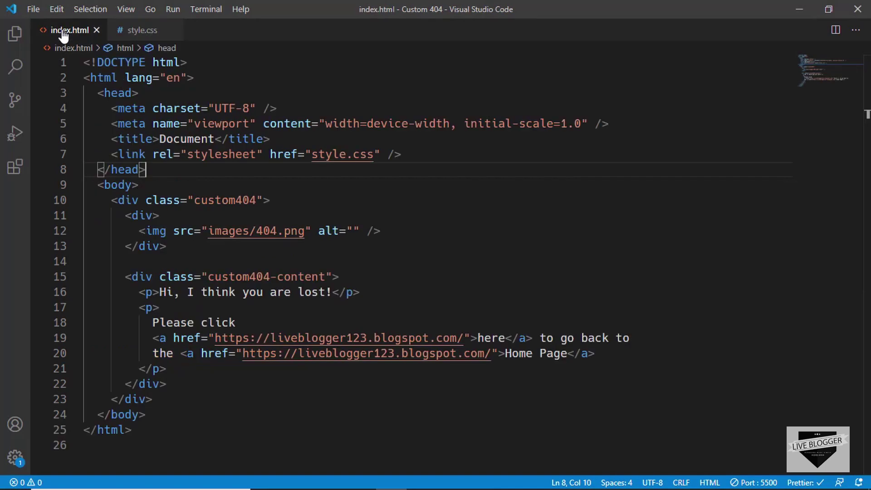
left_click_drag(115, 196, 173, 398)
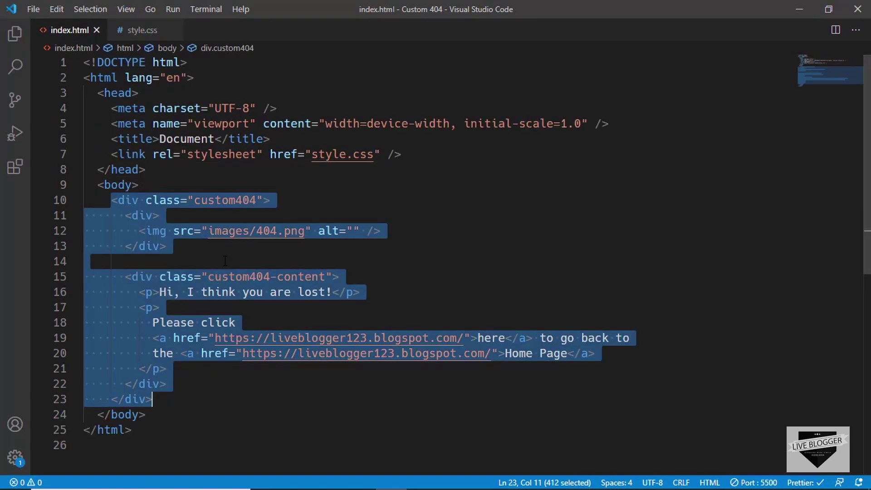
key("alt+Tab")
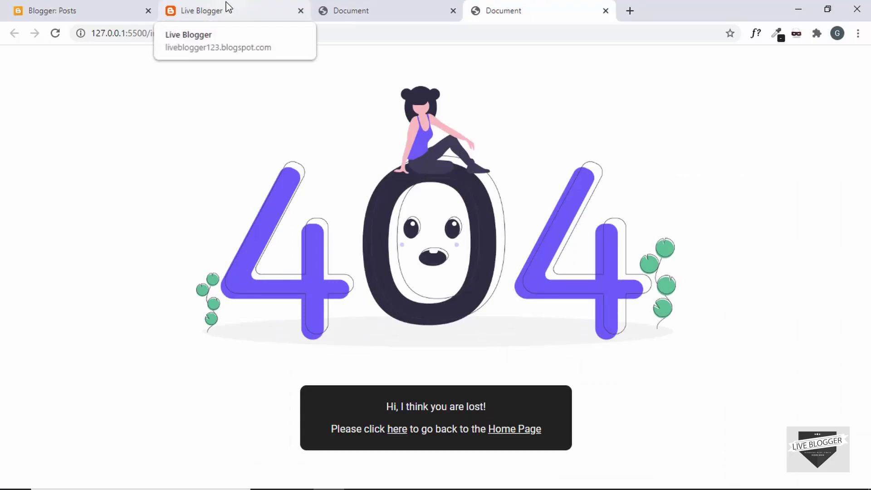
left_click(227, 6)
Open the blog's Custom 404 setting under Settings > Errors and redirects
left_click(77, 9)
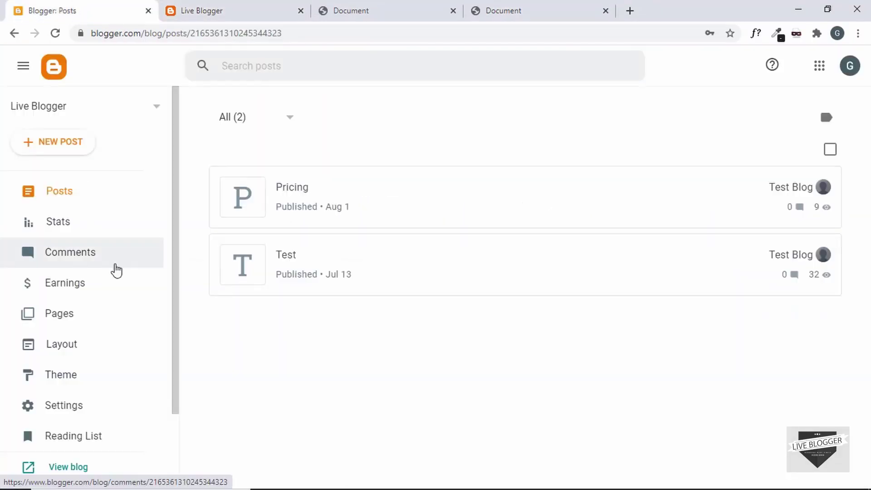
left_click(72, 405)
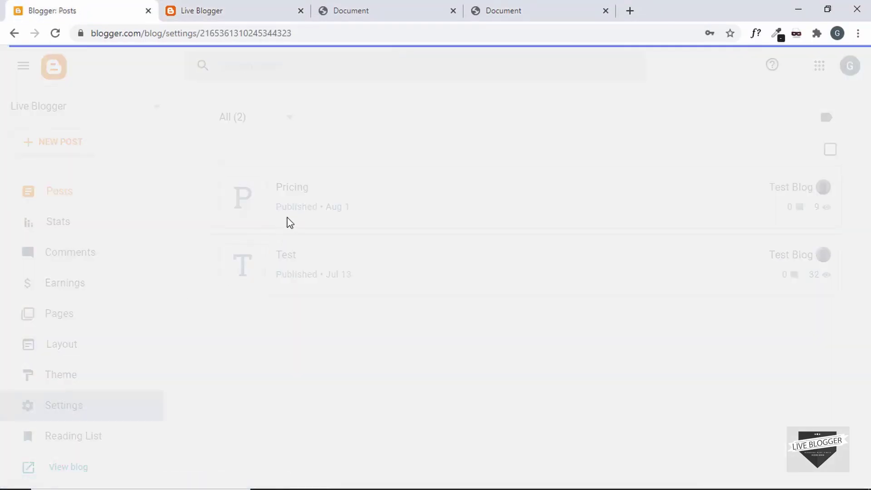
scroll(319, 212, "down", 5)
scroll(317, 208, "down", 20)
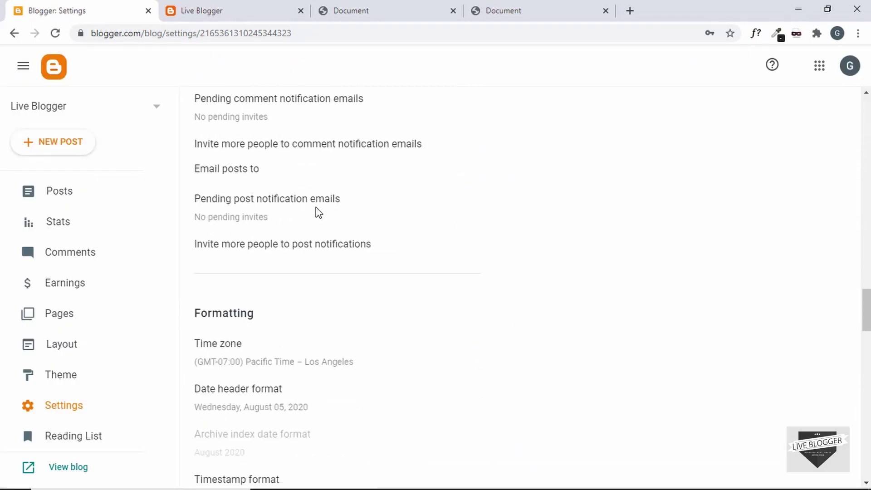
scroll(317, 211, "down", 8)
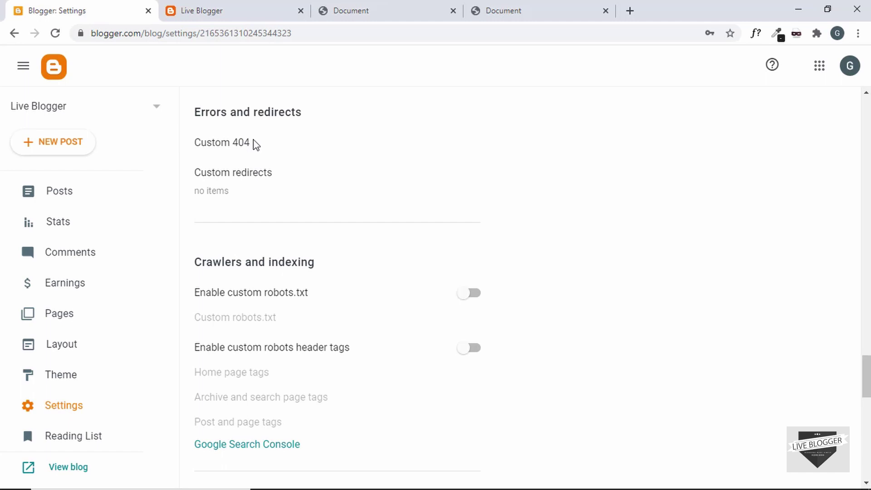
left_click(237, 145)
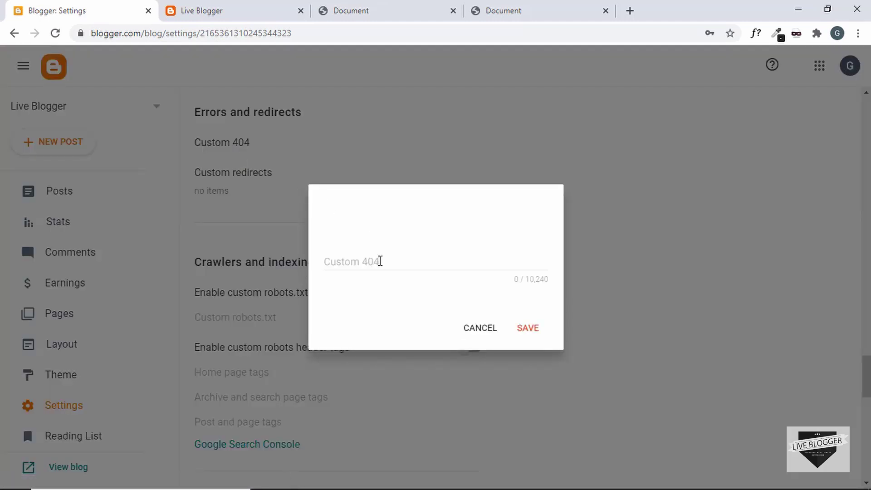
Paste the custom404 markup into the Custom 404 field and save it
left_click(377, 257)
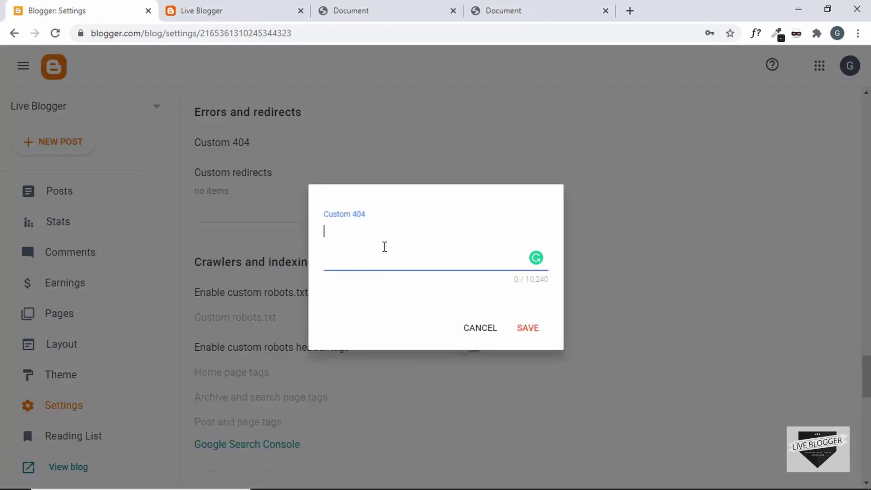
key("ctrl+v")
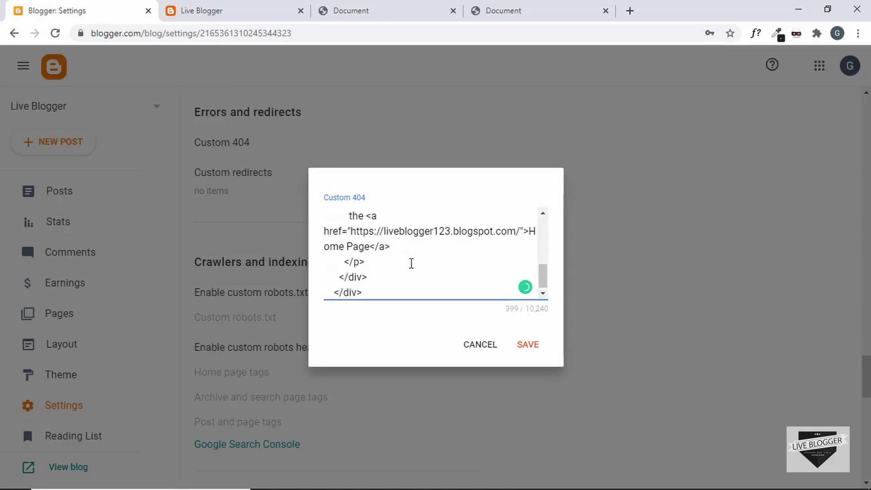
scroll(413, 268, "up", 5)
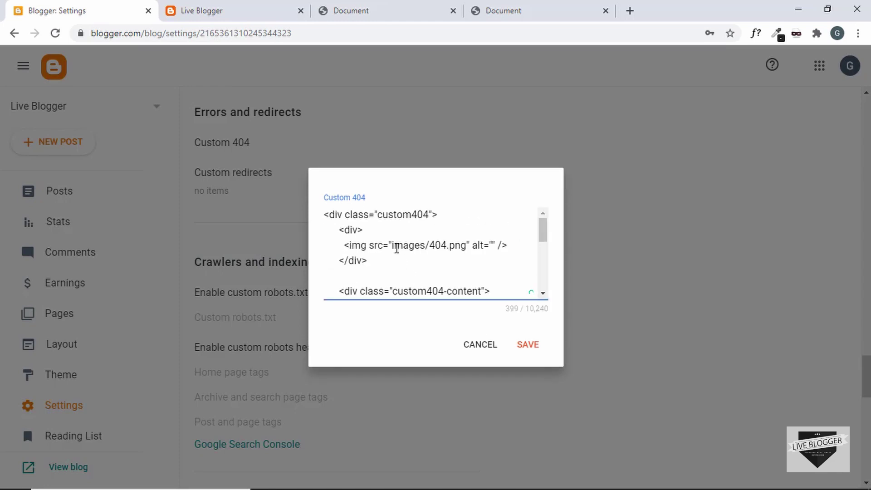
left_click_drag(393, 248, 469, 245)
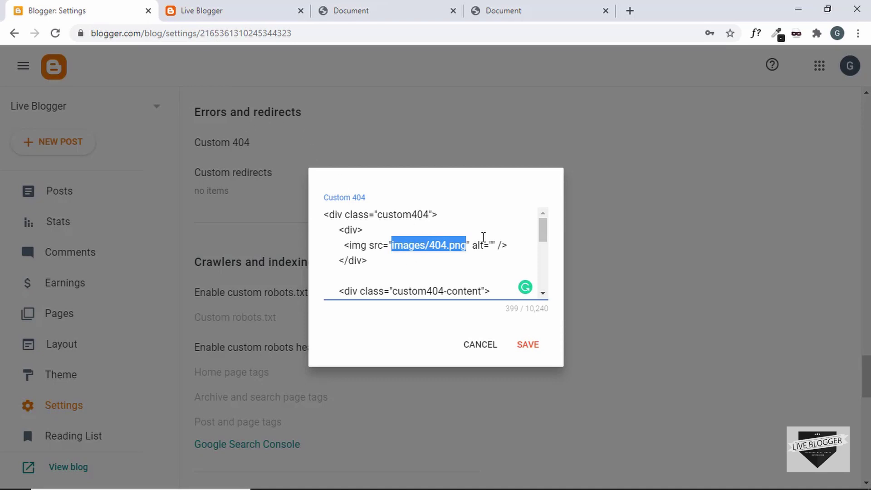
left_click(531, 350)
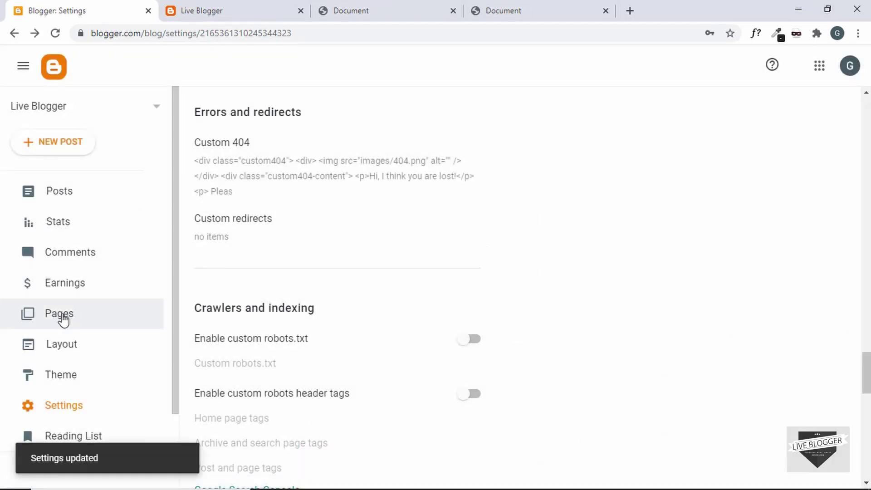
Open the untitled page from Pages and delete its existing image
left_click(63, 319)
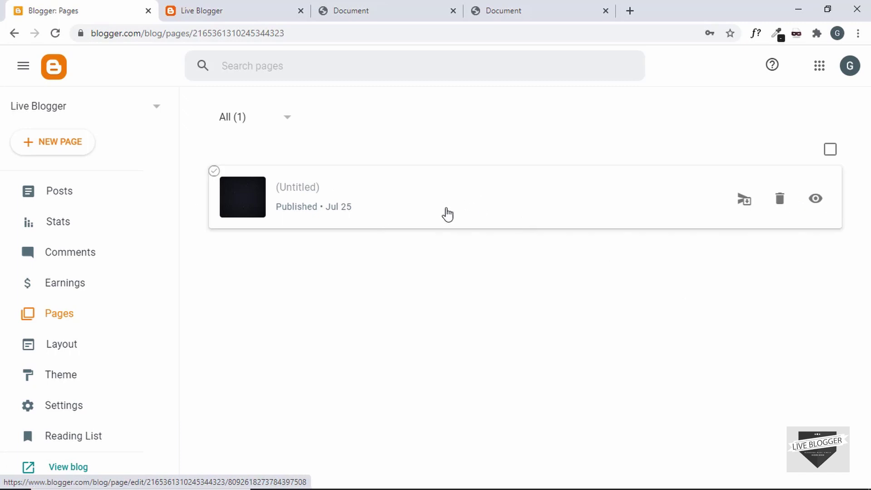
left_click(447, 214)
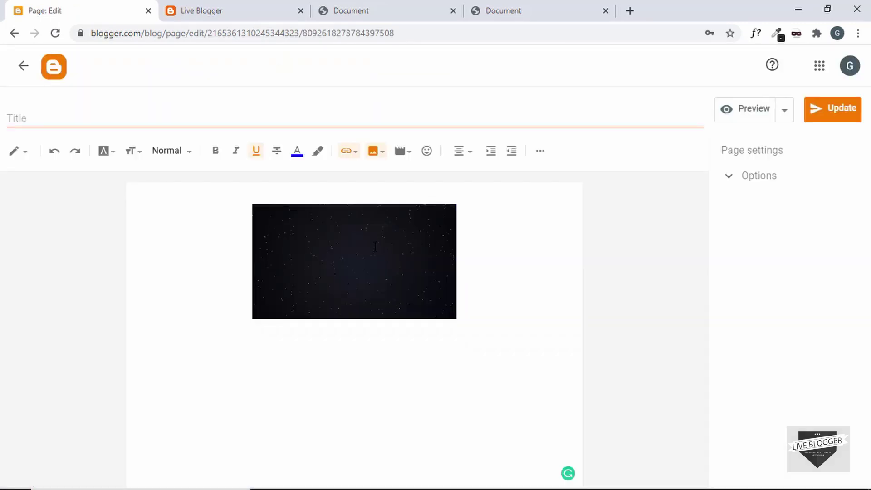
left_click(375, 247)
key("Delete")
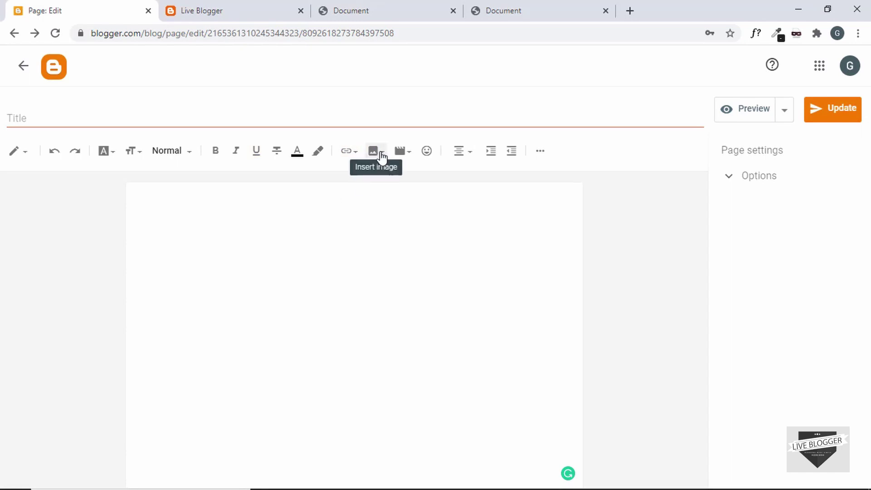
Upload 404.png from the images folder and insert it into the page
left_click(382, 156)
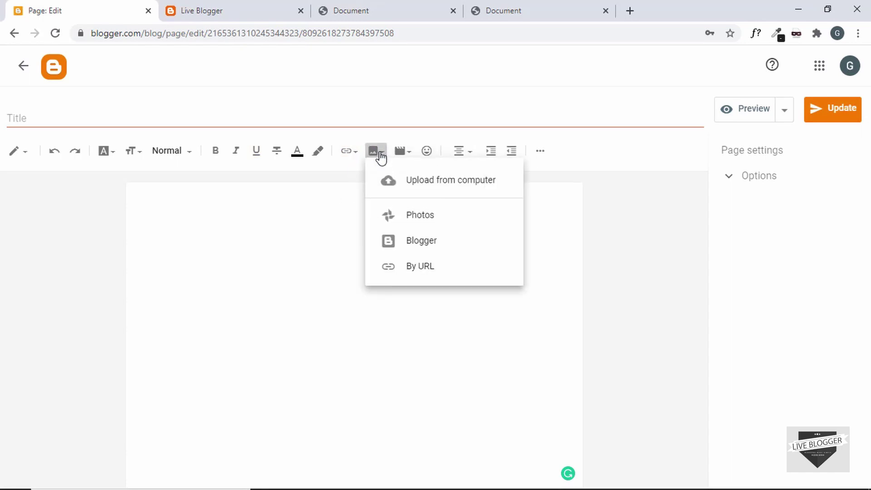
left_click(430, 182)
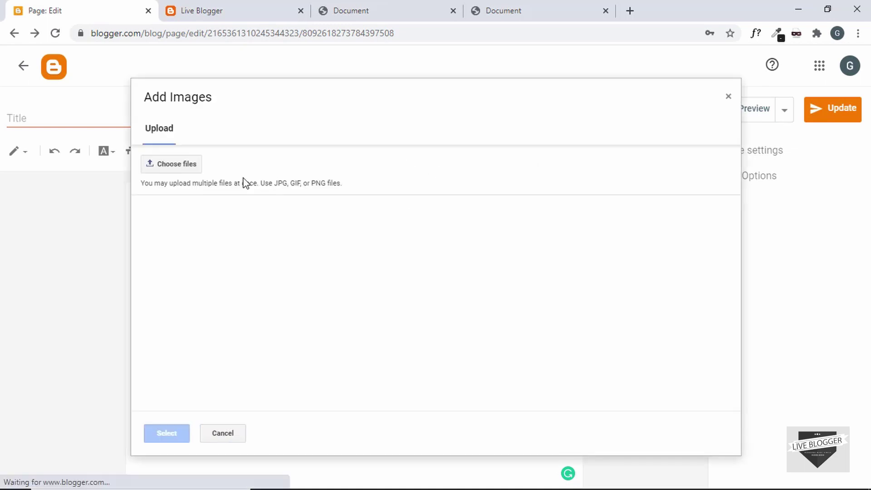
left_click(178, 168)
double_click(488, 143)
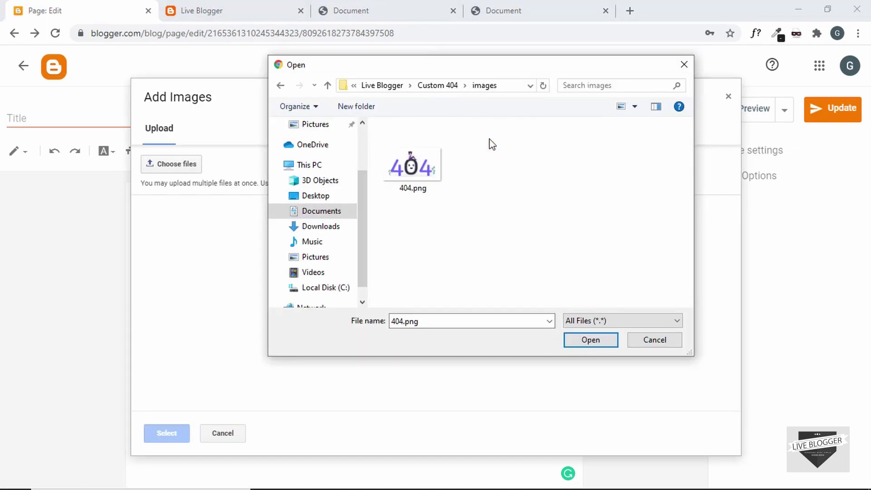
left_click(422, 160)
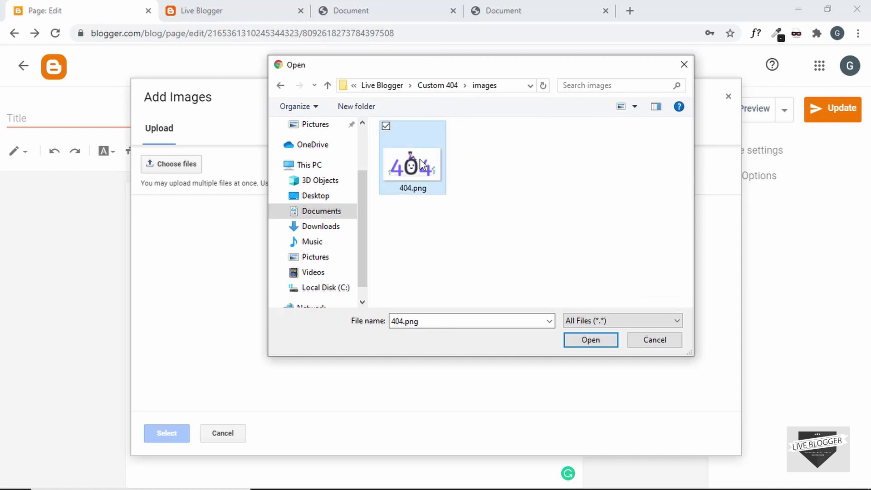
left_click(590, 341)
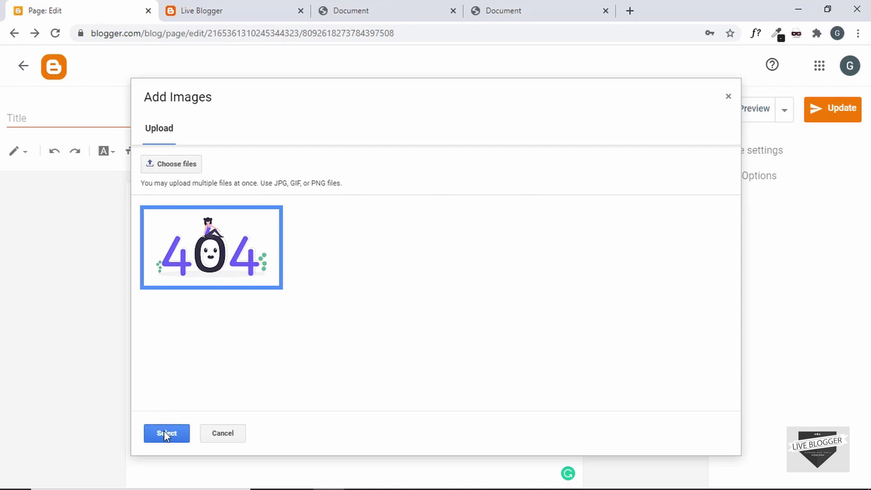
left_click(170, 434)
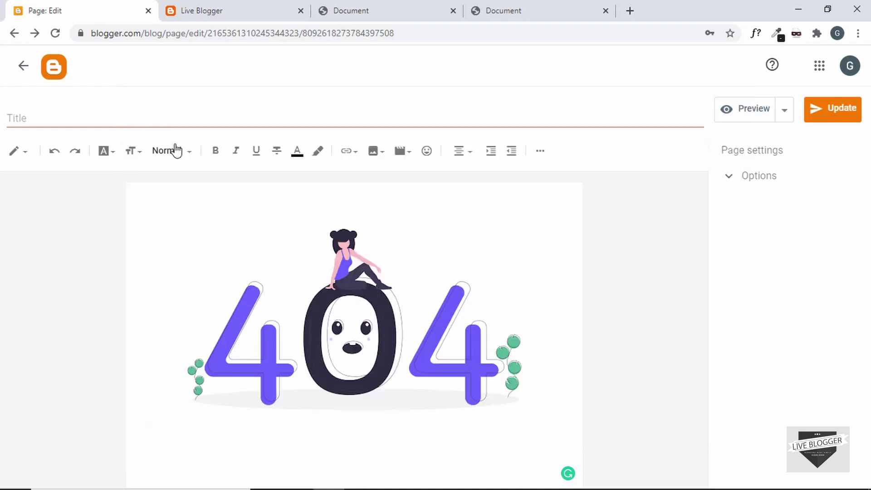
Switch the page to HTML view and select the hosted 404.png image URL
left_click(23, 156)
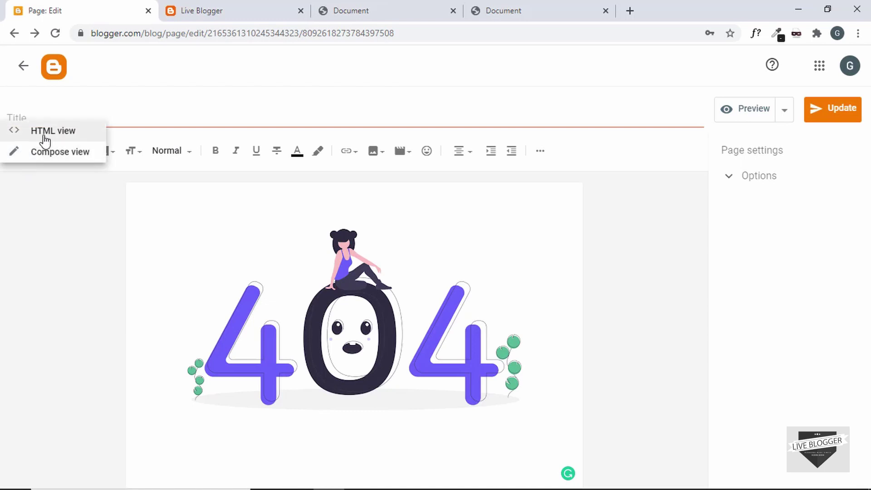
left_click(28, 173)
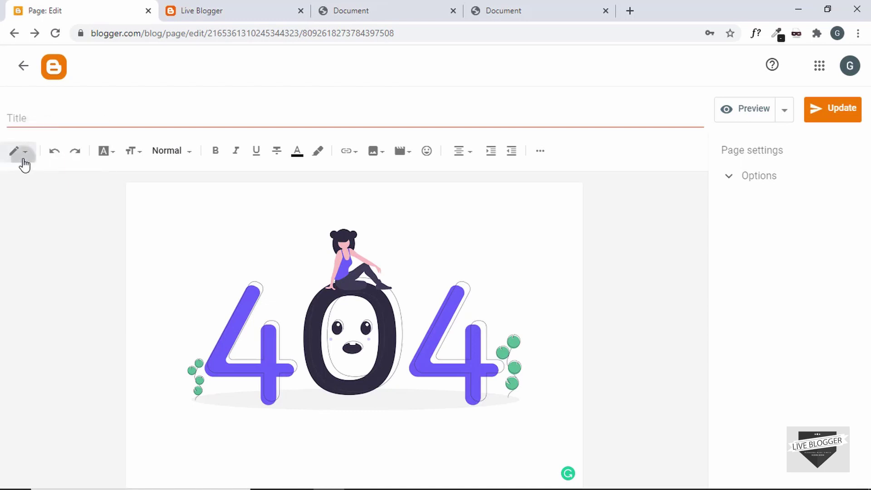
left_click(23, 156)
left_click(55, 136)
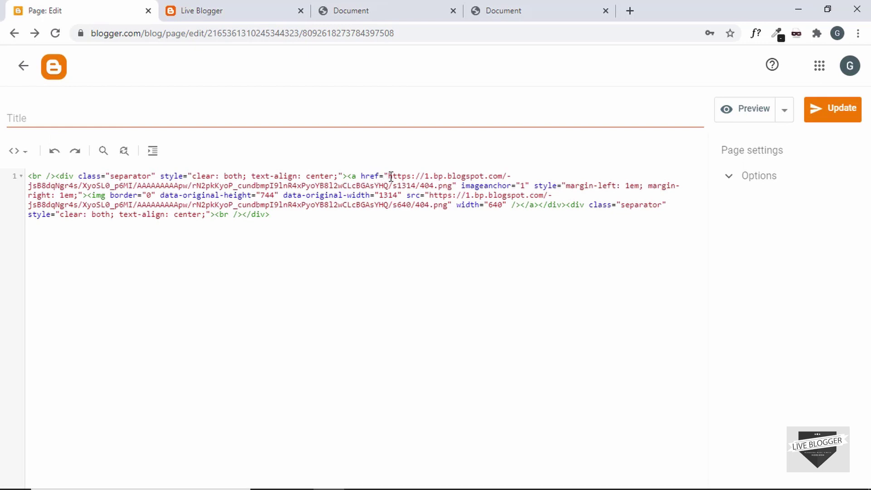
left_click_drag(389, 175, 453, 188)
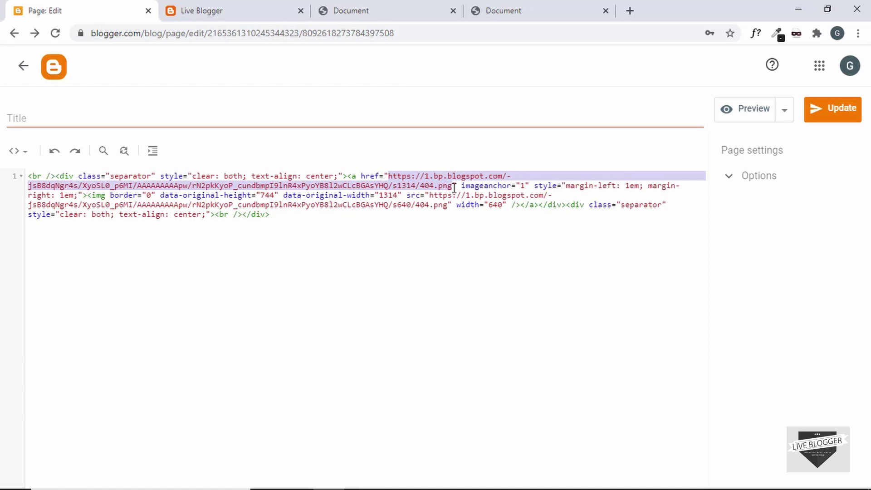
left_click(23, 66)
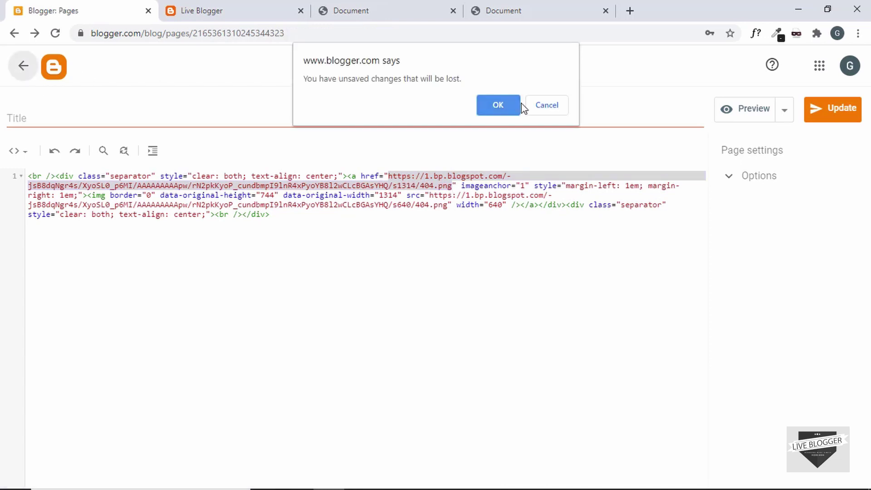
Discard the page edits and open the Custom 404 setting in Settings
left_click(504, 105)
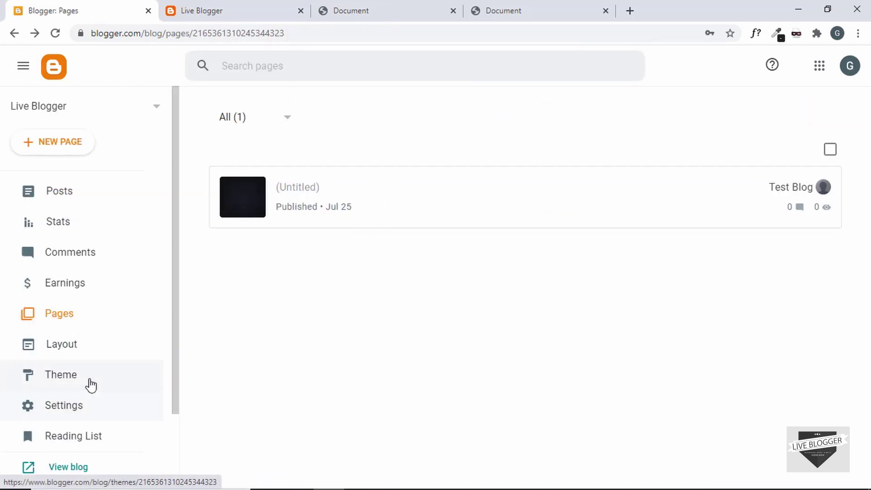
left_click(84, 412)
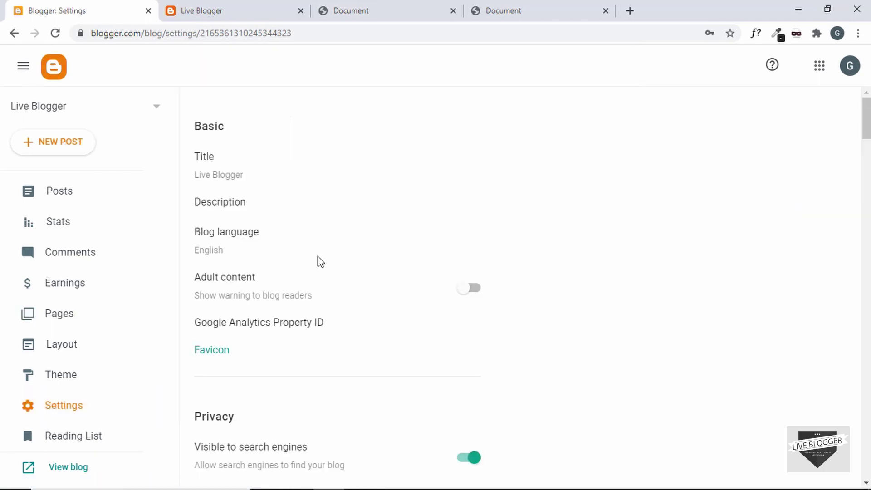
scroll(319, 260, "down", 15)
scroll(320, 262, "down", 7)
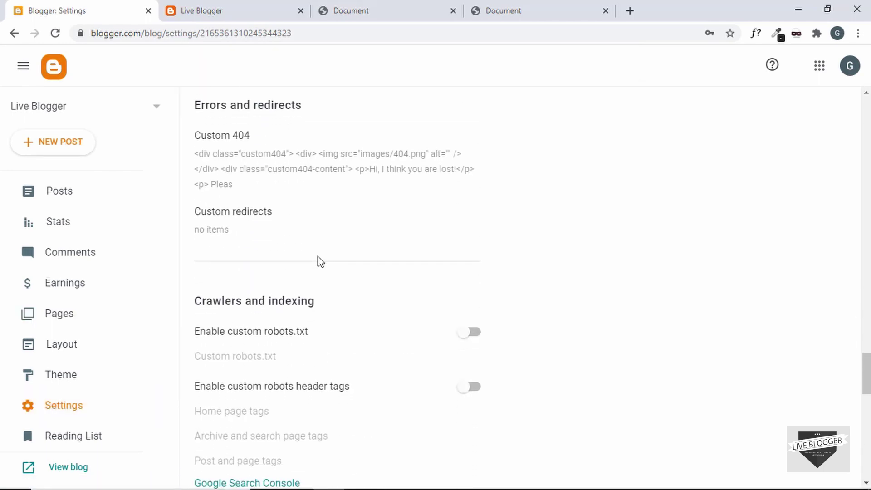
left_click(327, 166)
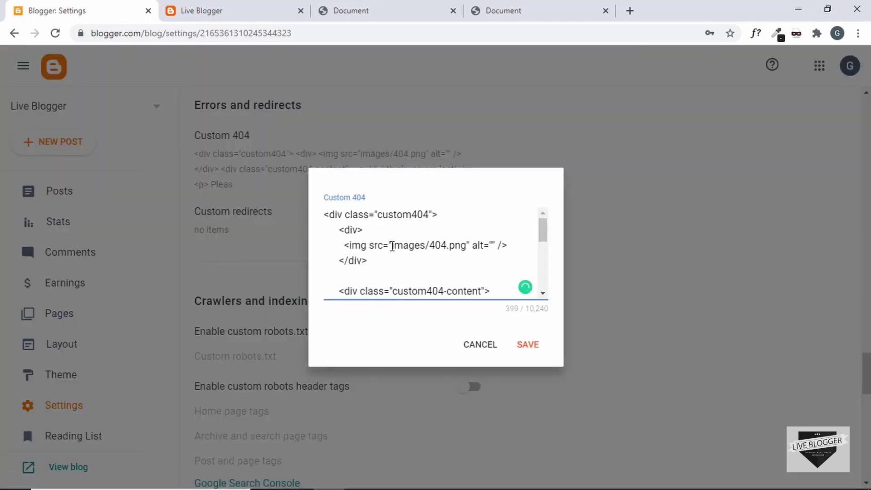
Replace images/404.png with the hosted blogspot 404.png URL and save
left_click_drag(392, 245, 460, 251)
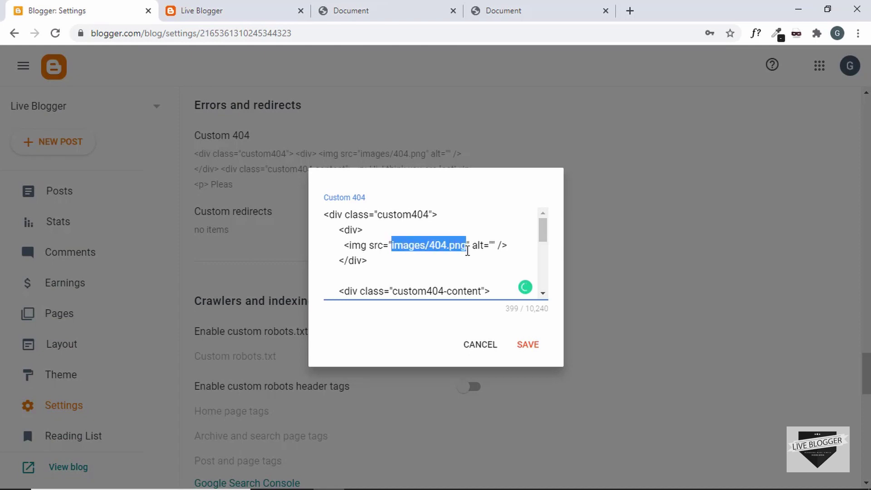
type("https://1.bp.blogspot.com/-ja8BdzNg4s/XyoSL0_p6MI/AAAAAAAAApw/rN2pkKyoP_cundbmpl9lnR4xPyoYB8I2wCLcBGAsYHQ/s1314/404.png")
scroll(467, 252, "down", 3)
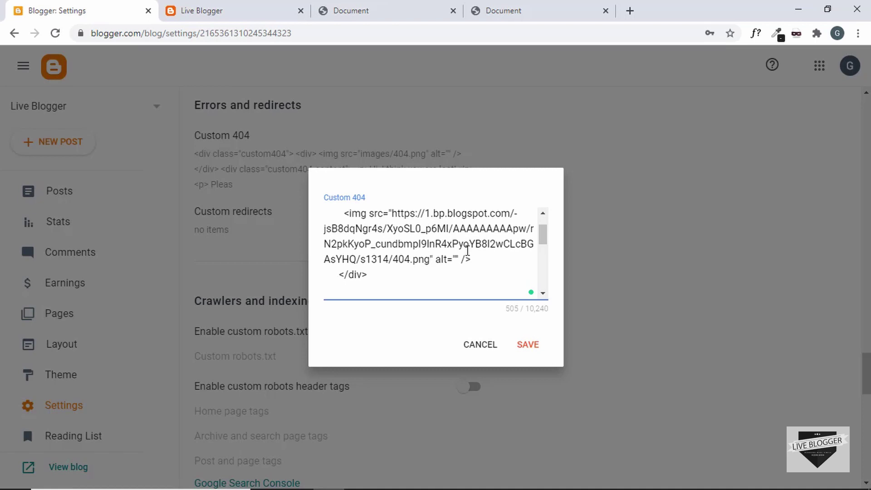
left_click(523, 345)
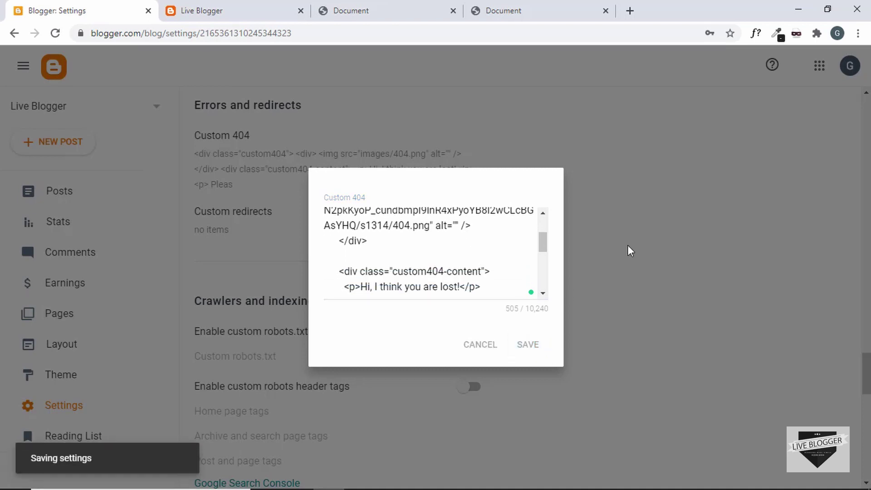
scroll(628, 249, "up", 9)
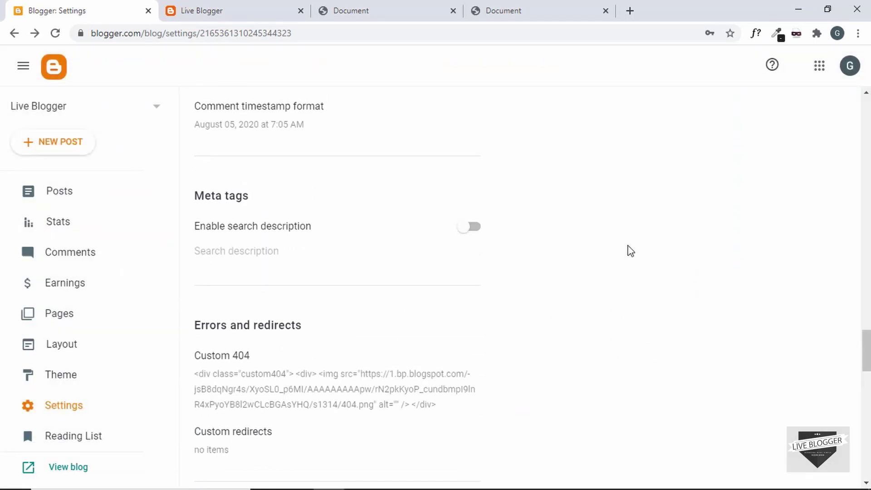
scroll(631, 250, "up", 3)
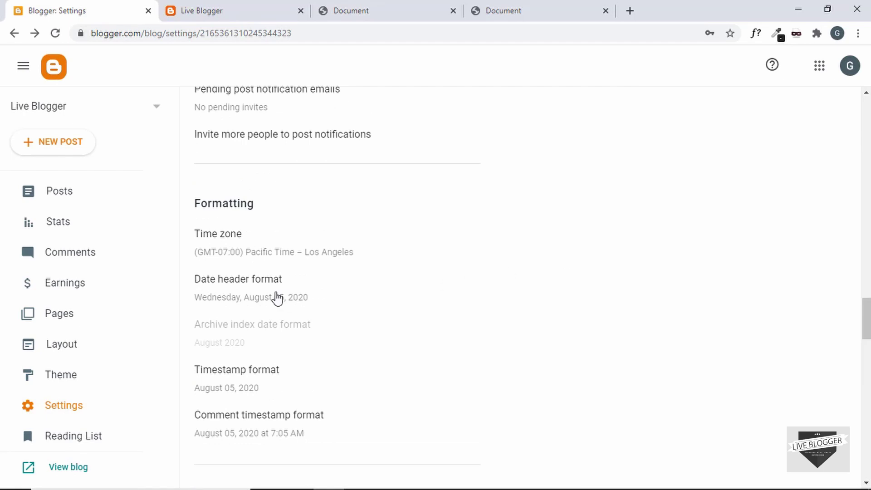
Open the theme Customizer's Advanced > Add CSS section
left_click(68, 376)
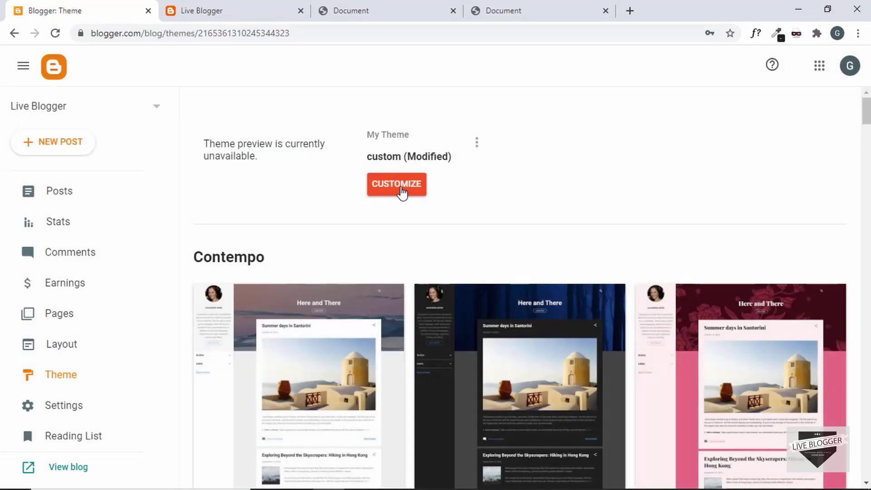
left_click(398, 184)
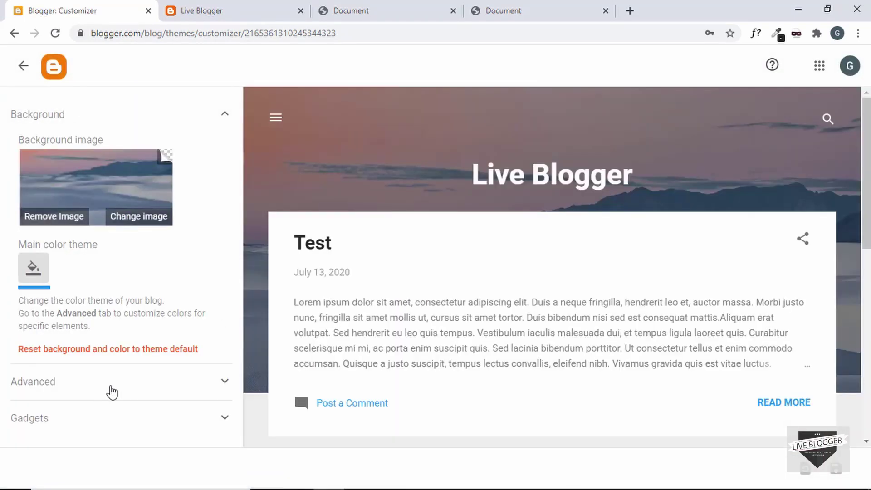
left_click(117, 381)
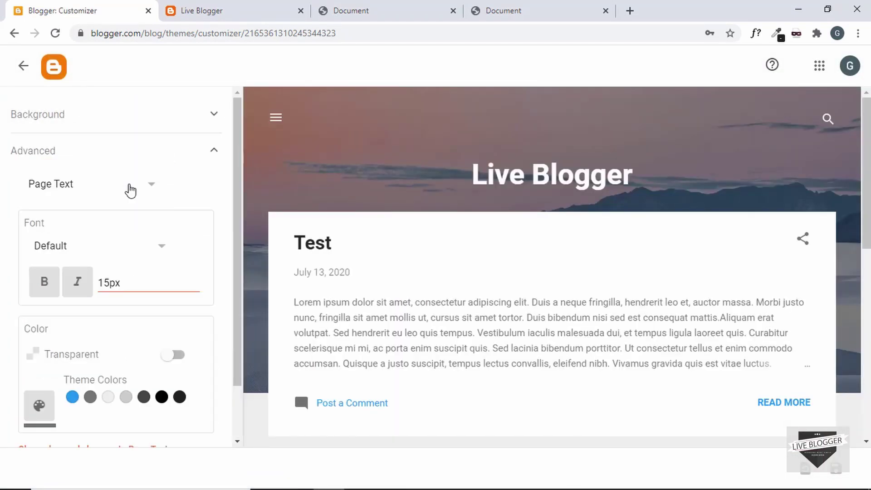
left_click(130, 190)
scroll(97, 288, "down", 8)
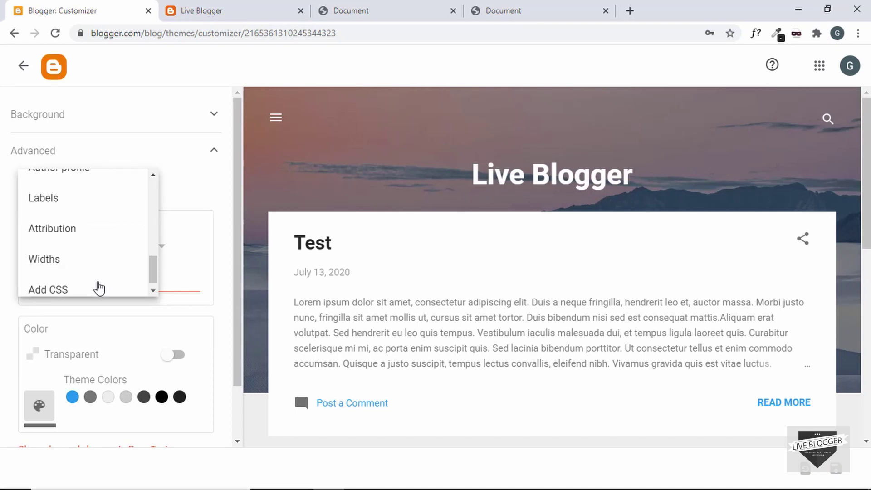
left_click(98, 286)
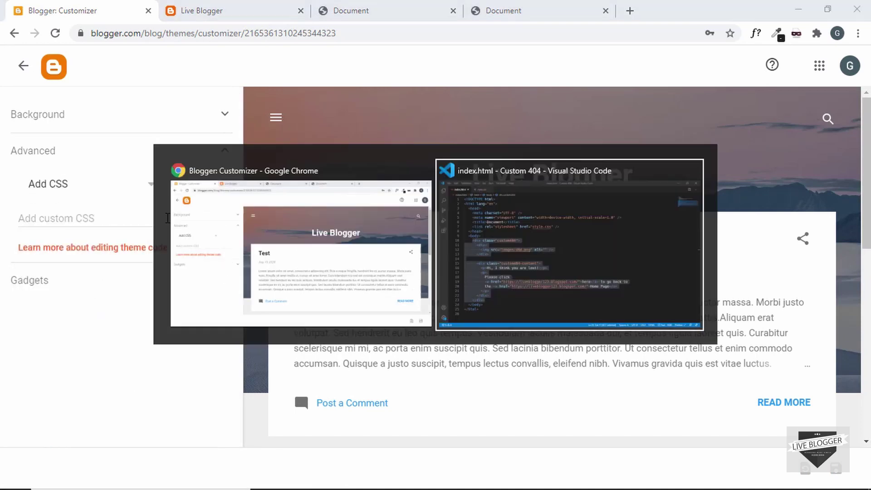
Copy all of style.css into the Add custom CSS field and save the theme
key("alt+Tab")
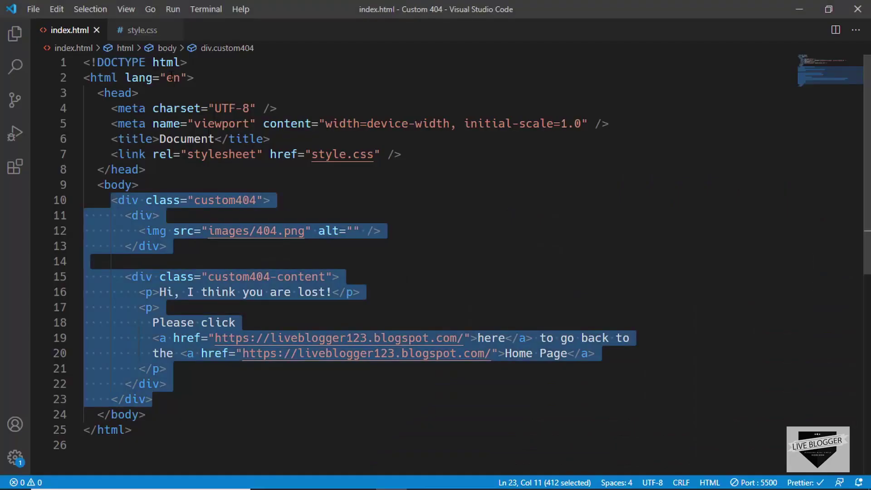
left_click(142, 30)
key("ctrl+a")
key("alt+Tab")
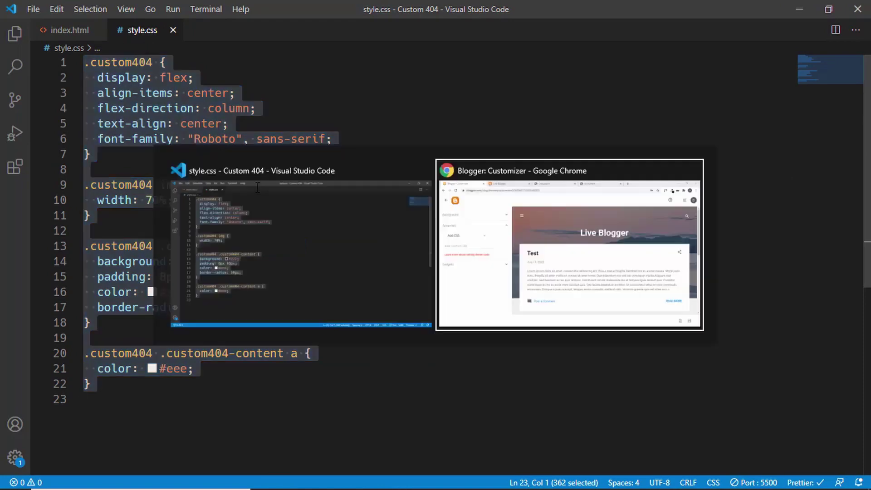
left_click(81, 226)
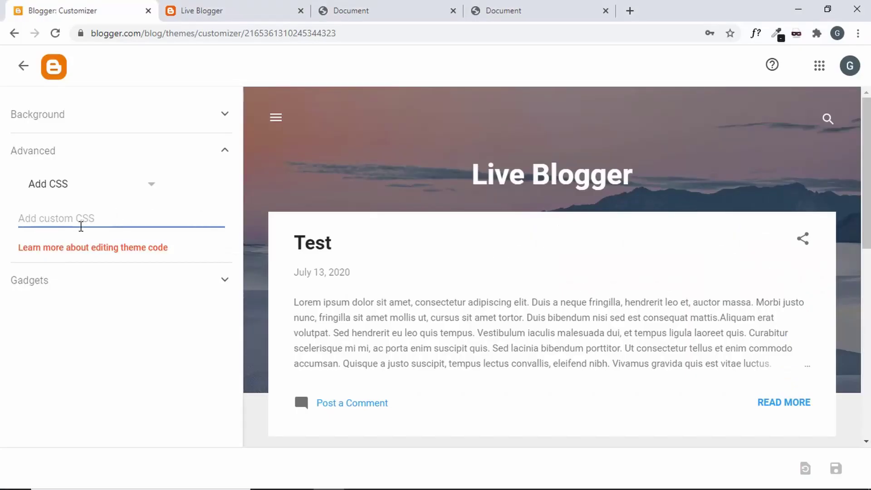
key("ctrl+v")
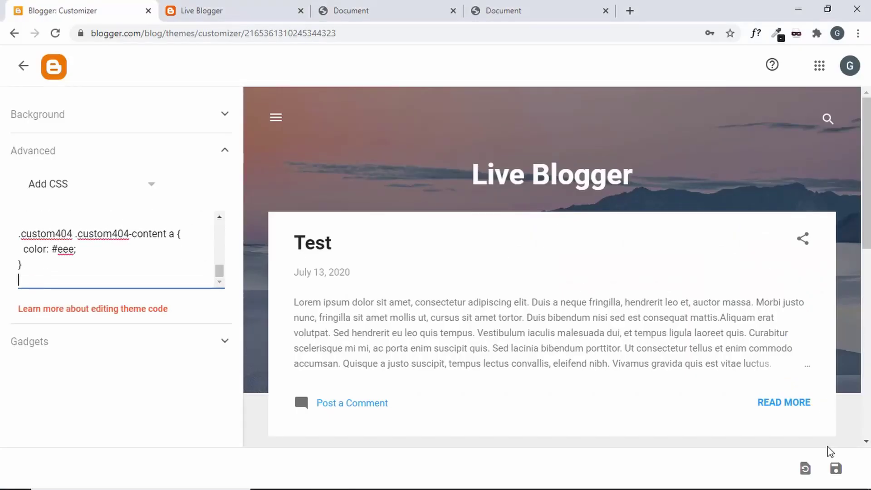
left_click(836, 468)
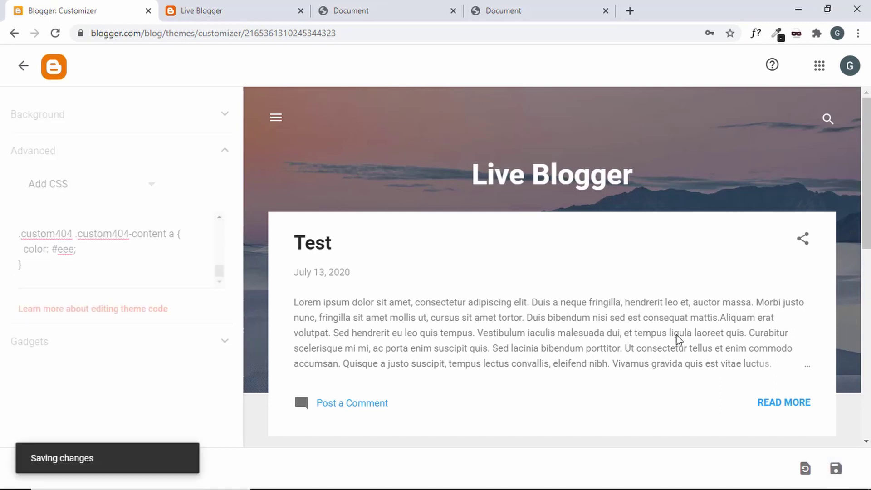
Reload the blog's missing page to view the styled 404 illustration and message
left_click(24, 68)
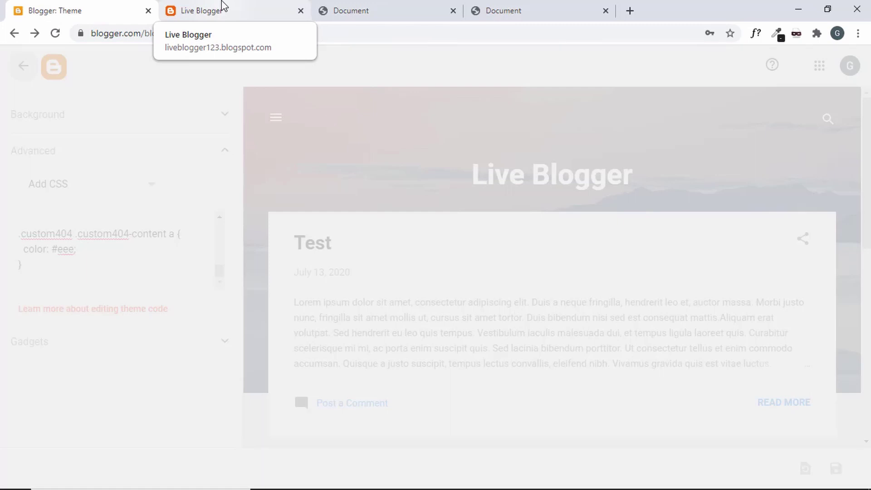
left_click(221, 9)
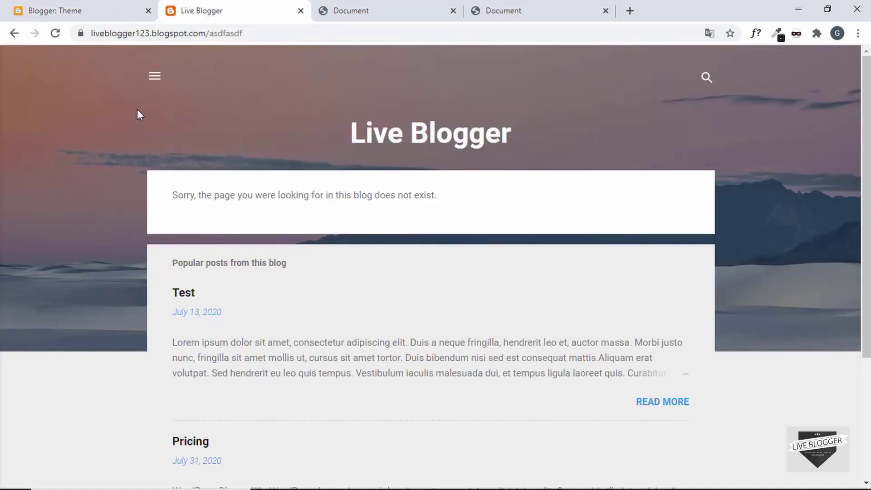
left_click(56, 34)
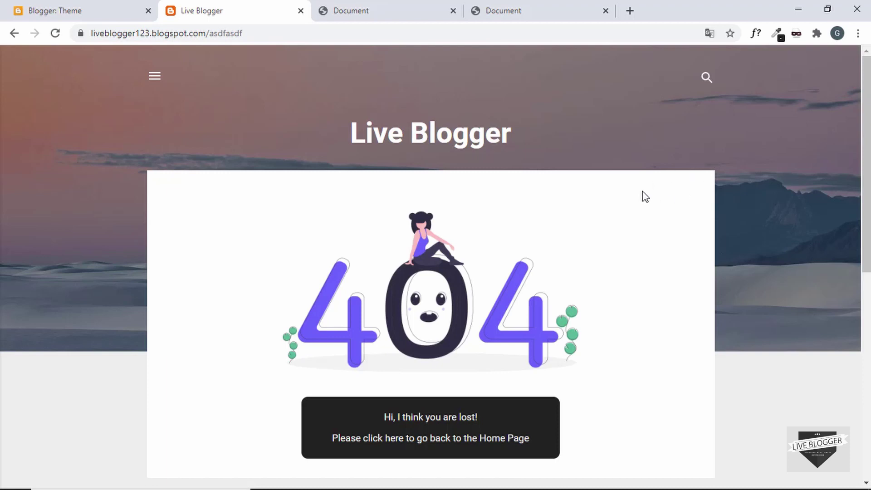
scroll(617, 205, "down", 1)
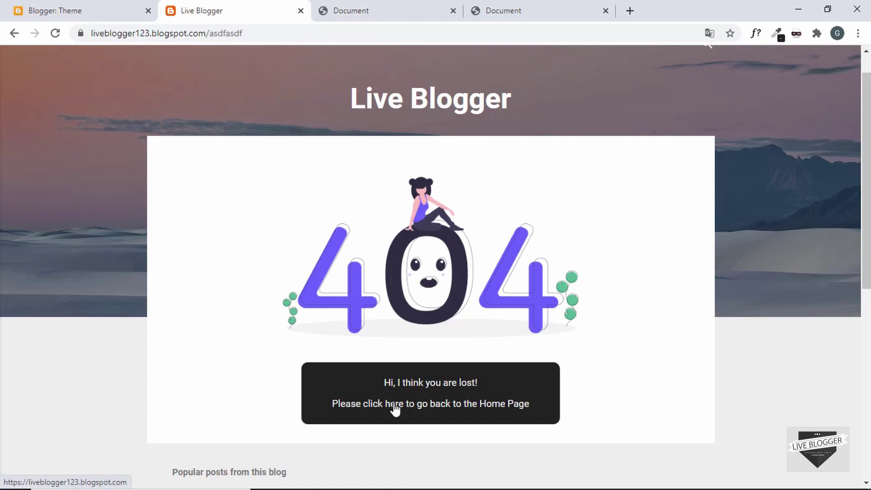
Test the Home Page link, then return to the 404 page and the Theme tab
left_click(510, 410)
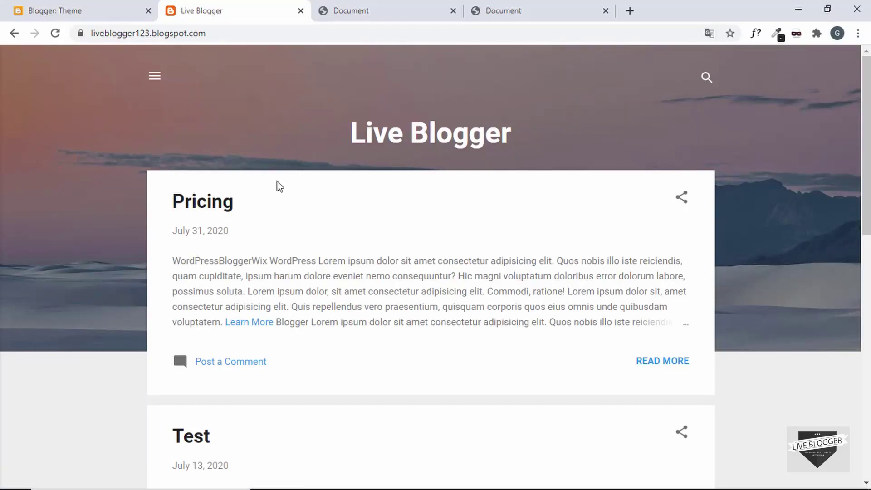
left_click(14, 33)
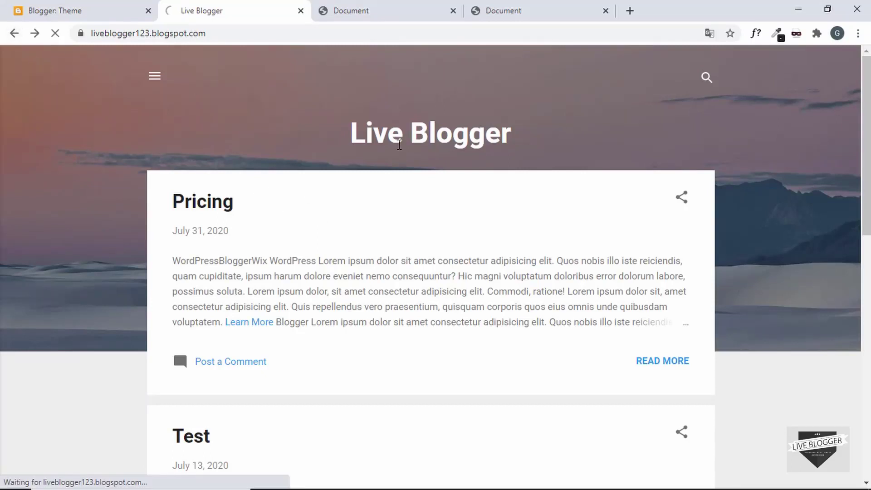
scroll(321, 227, "down", 7)
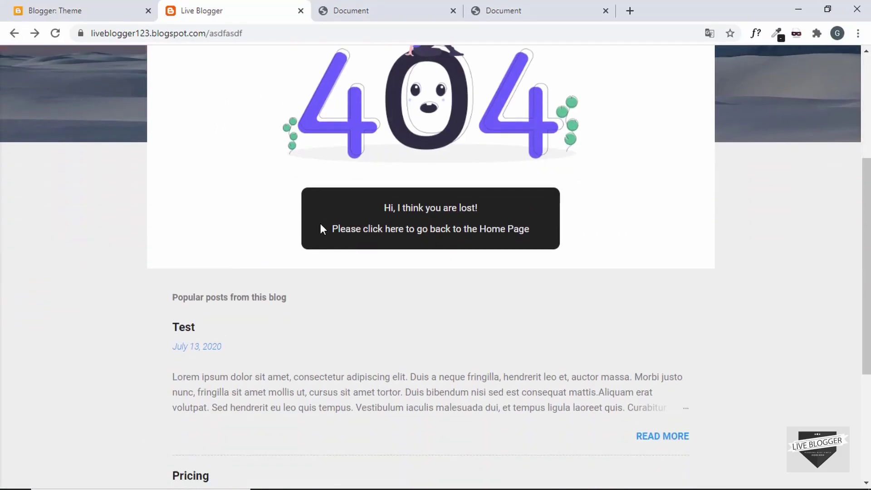
scroll(316, 185, "down", 2)
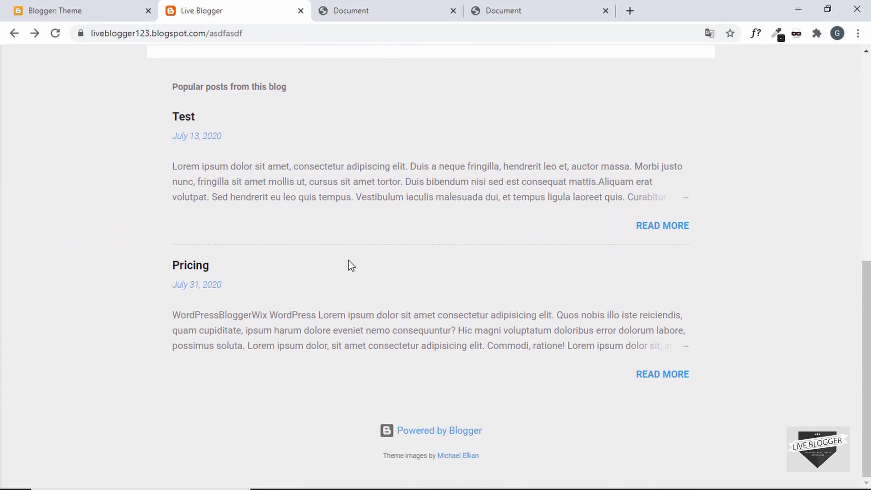
scroll(352, 266, "up", 5)
scroll(351, 265, "up", 4)
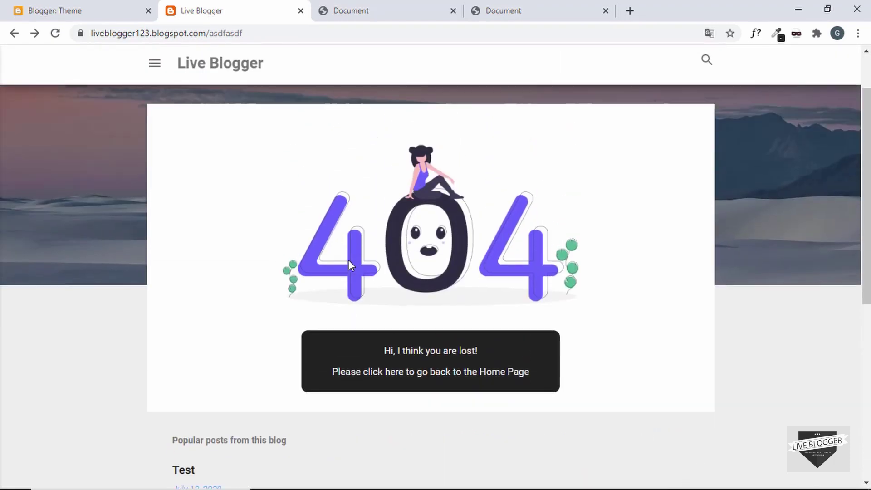
left_click(95, 9)
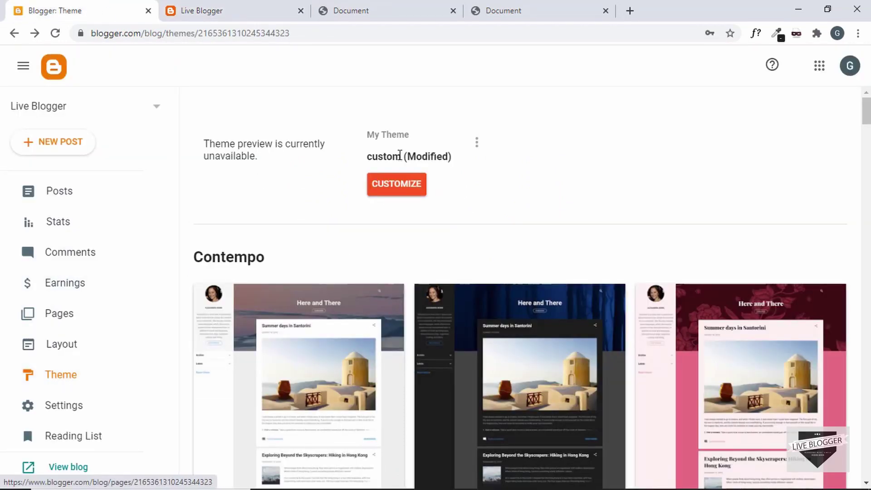
Open the theme's Edit HTML view and jump to the PopularPosts1 widget code
left_click(478, 144)
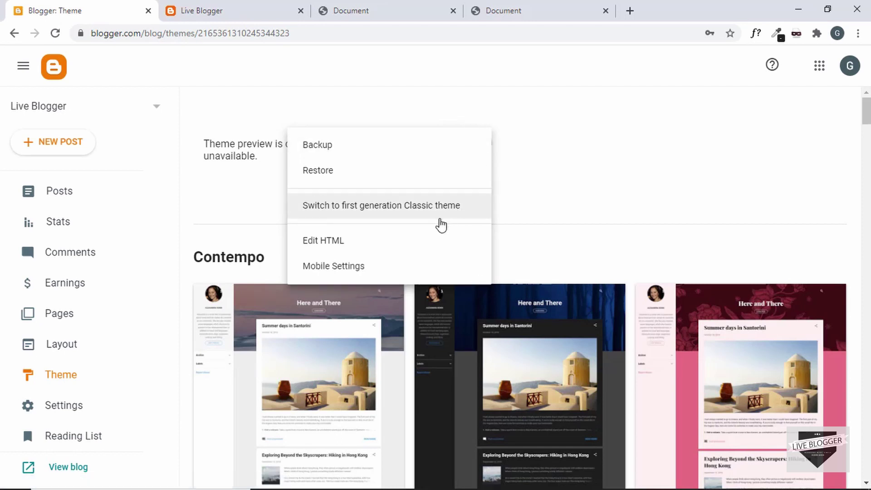
left_click(422, 246)
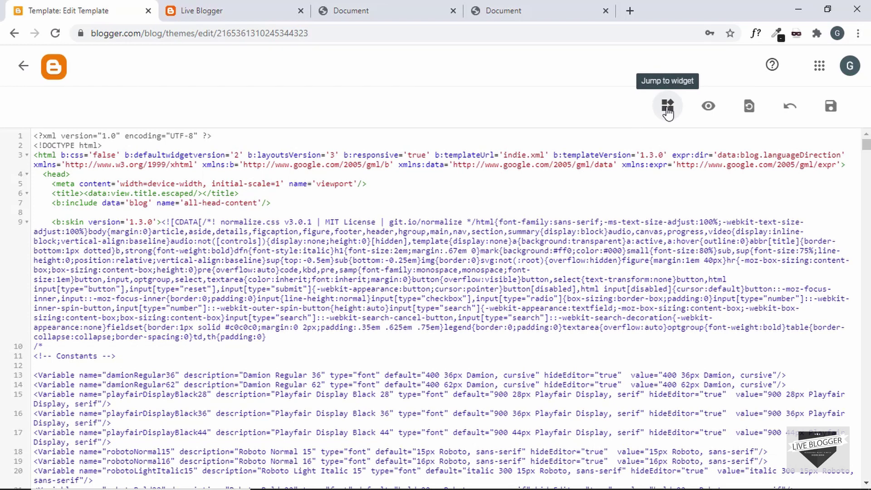
left_click(668, 113)
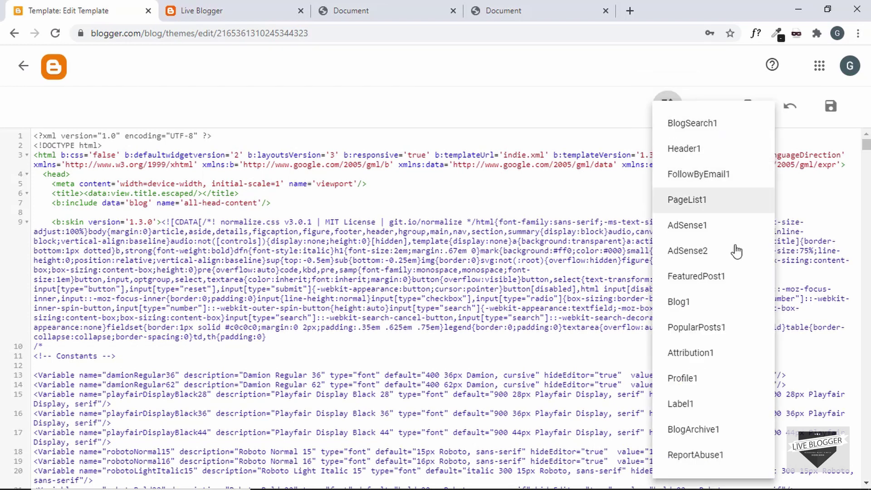
left_click(716, 330)
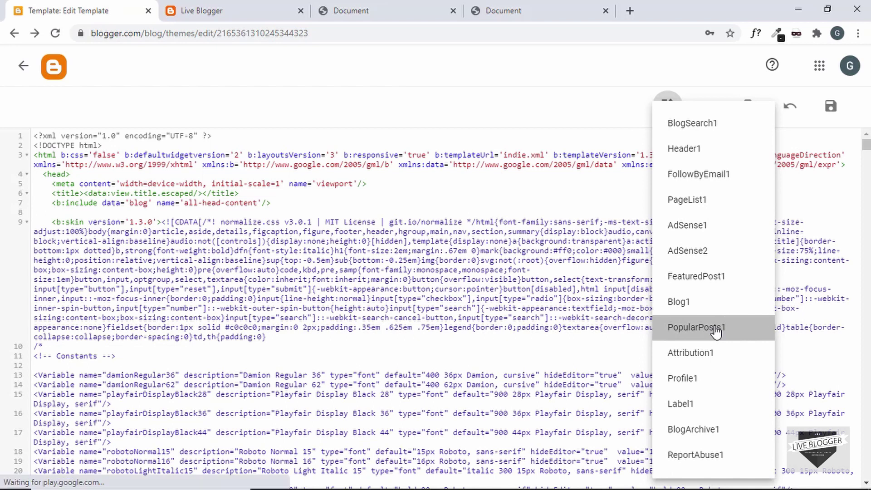
scroll(309, 295, "up", 2)
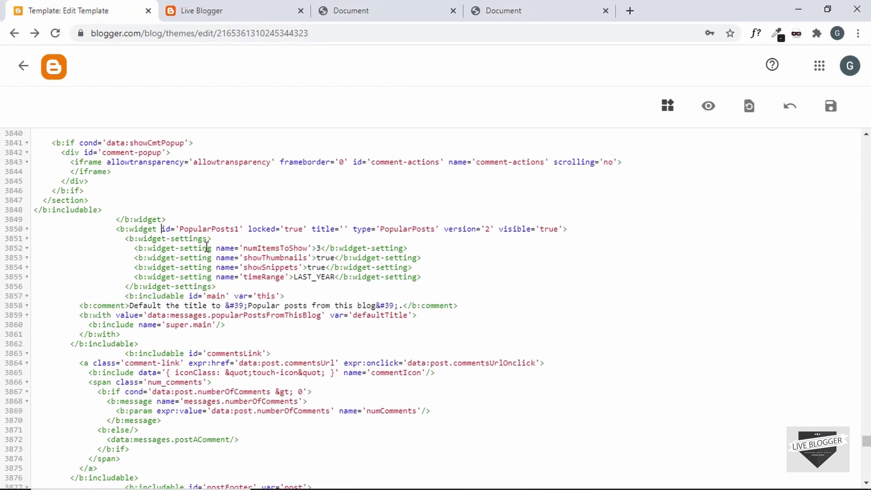
scroll(202, 253, "down", 2)
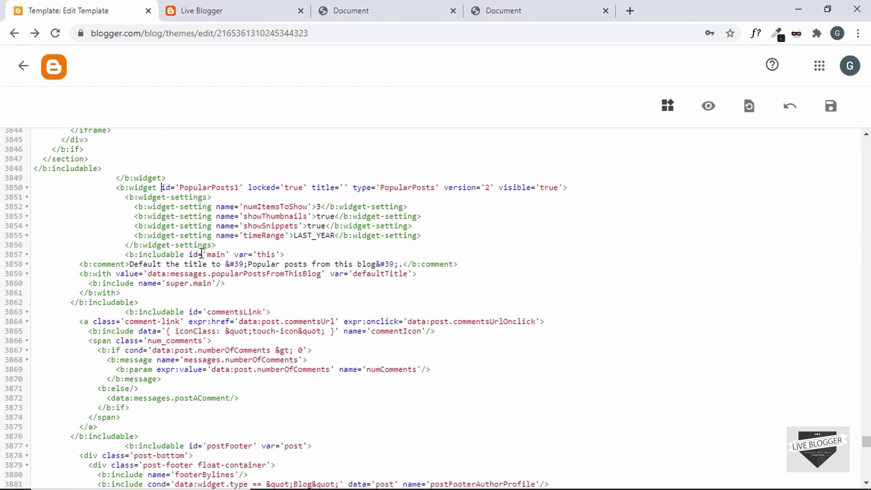
scroll(201, 252, "down", 2)
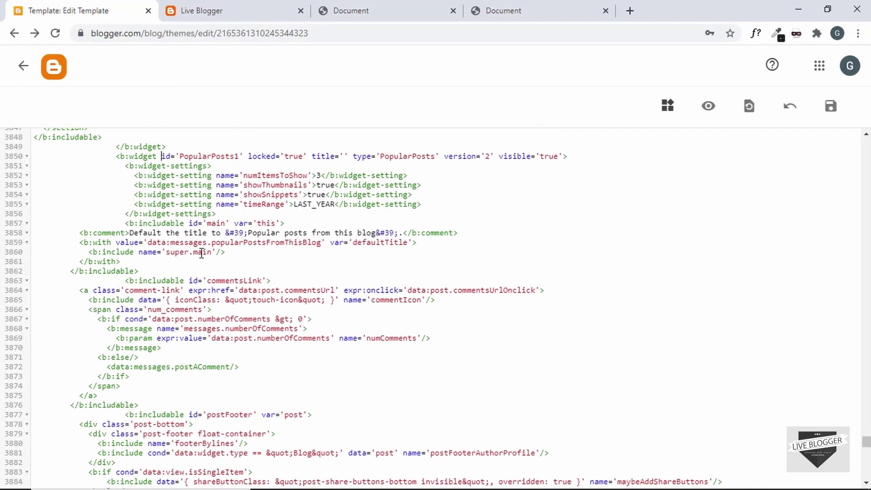
Insert <b:if cond='data:blog.pageType != "error_page"'> above the super.main include
left_click(226, 236)
left_click_drag(87, 236, 231, 239)
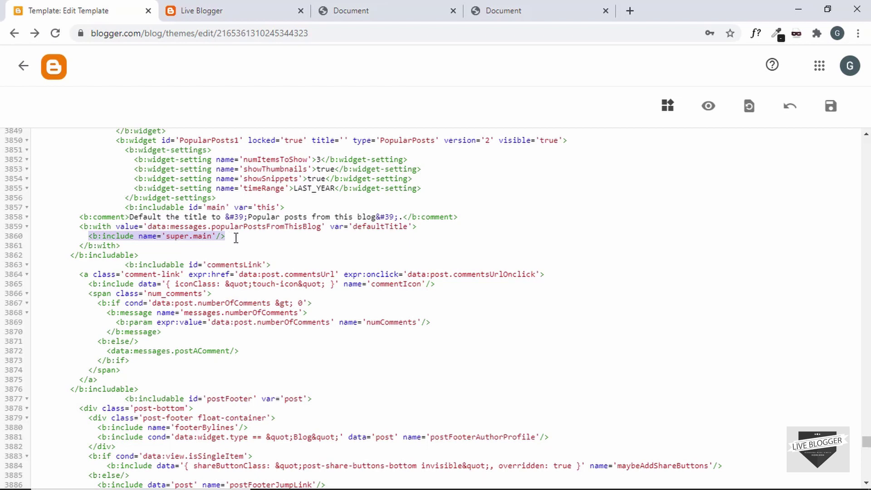
left_click(231, 238)
left_click(426, 228)
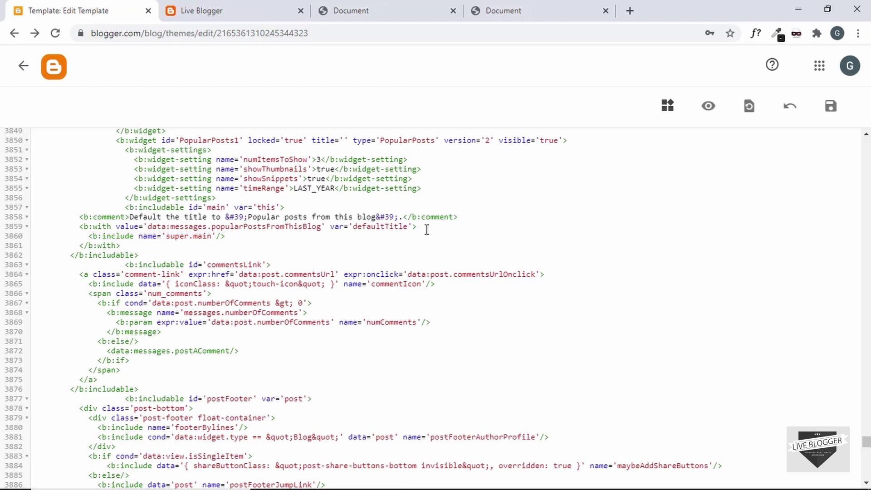
key("Return")
key("Return")
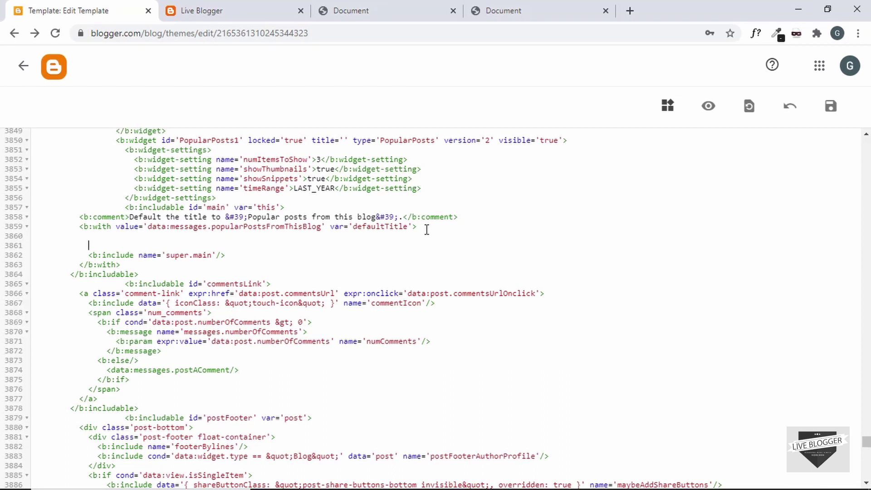
type("<b:if cond='data")
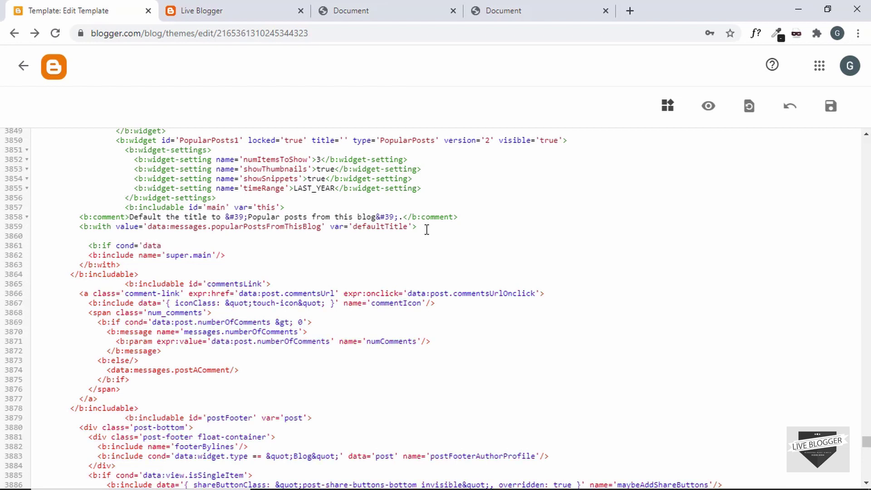
type(":blog.pageType != \"error_")
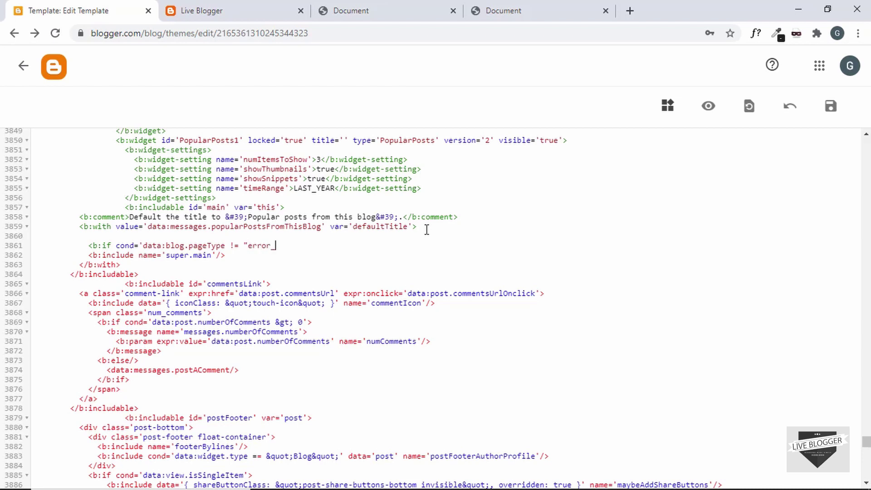
type("page\"'>")
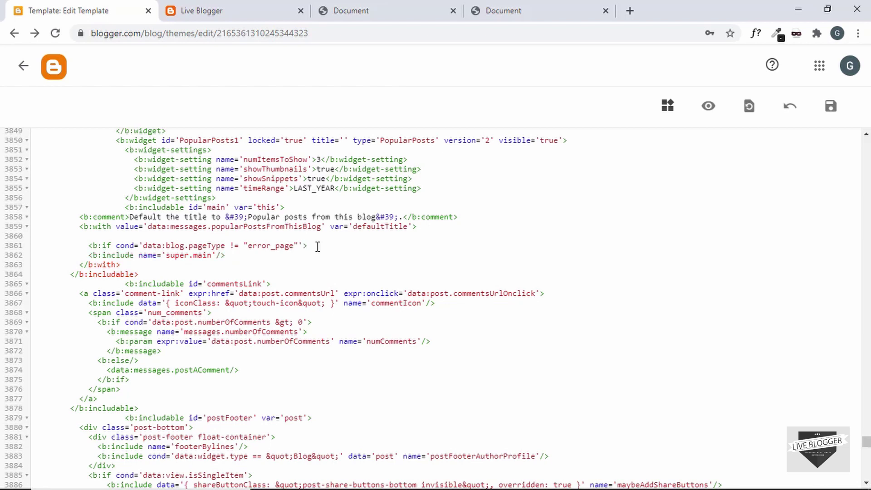
Close the condition with </b:if> after the super.main include
left_click(257, 256)
key("Return")
key("Return")
key("Up")
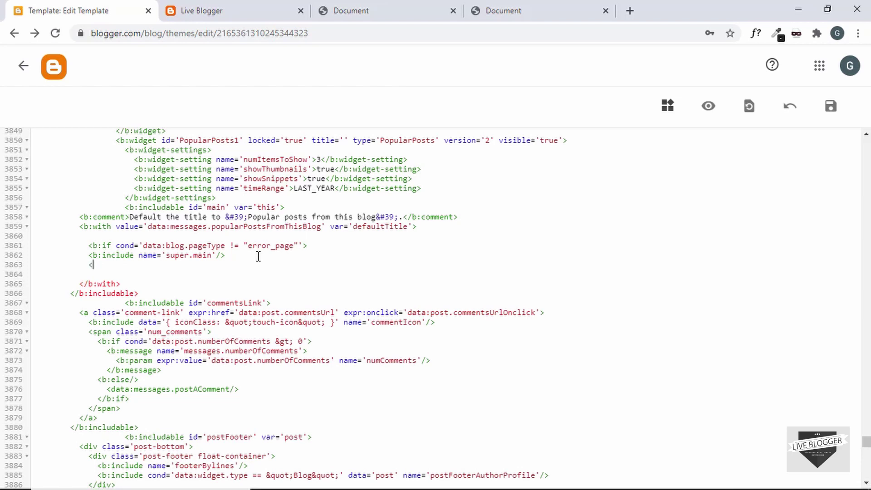
type("</b:if>")
left_click_drag(86, 255, 236, 254)
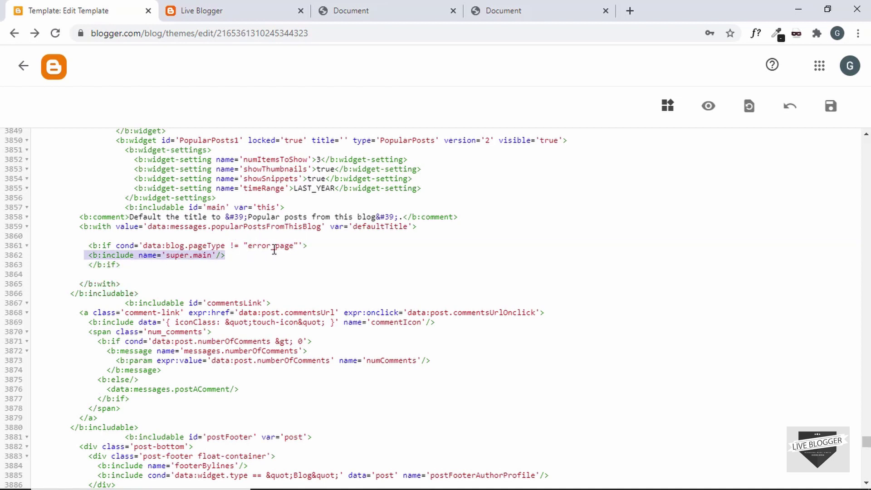
left_click(349, 258)
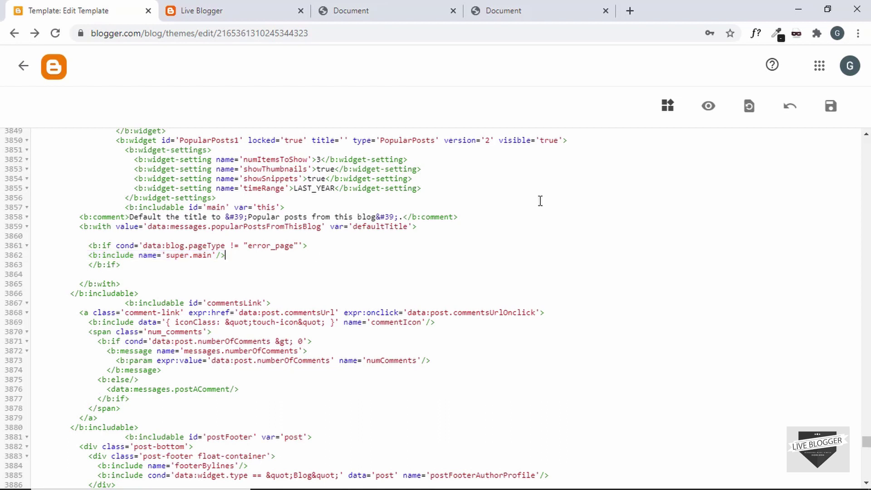
Save the theme and reload the 404 page to confirm popular posts are gone
left_click(826, 114)
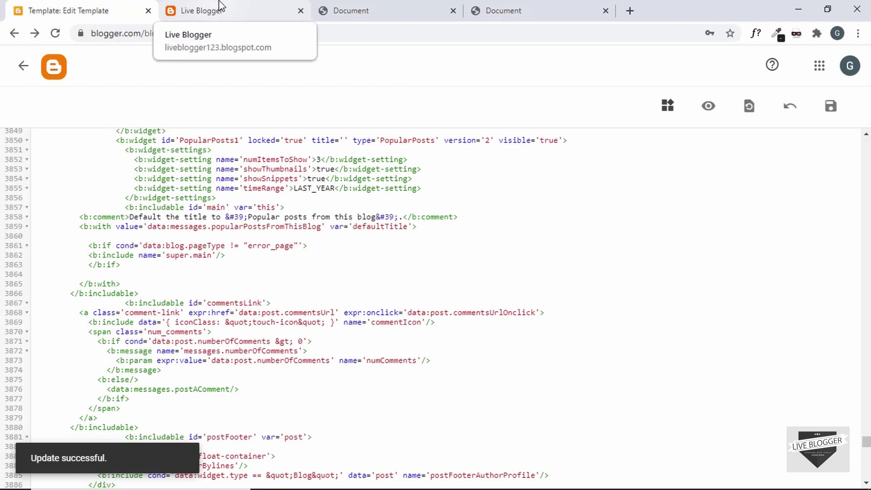
left_click(230, 17)
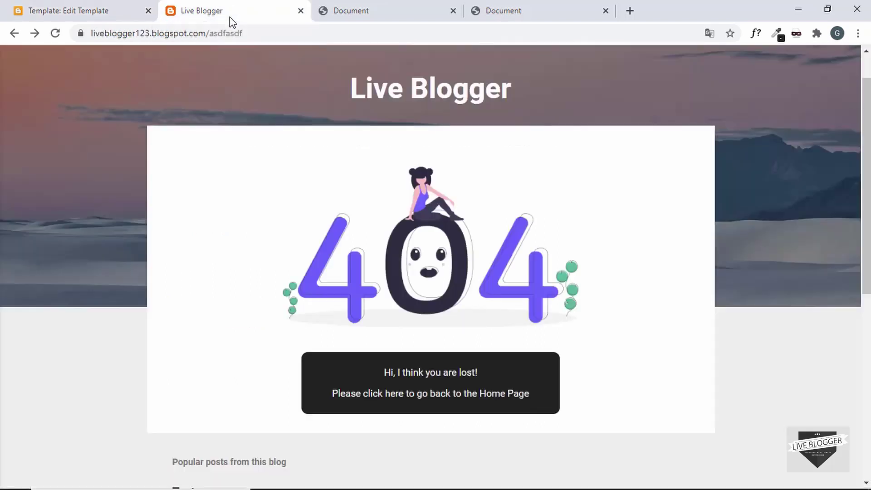
left_click(55, 34)
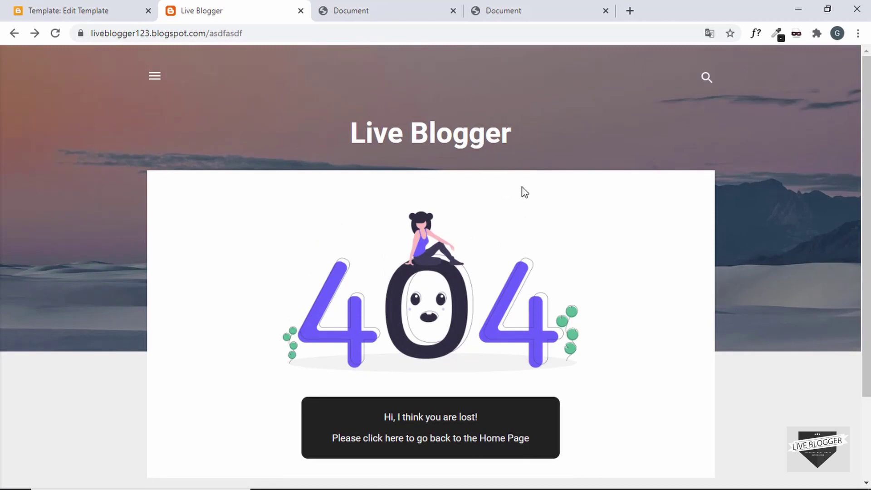
scroll(505, 206, "down", 2)
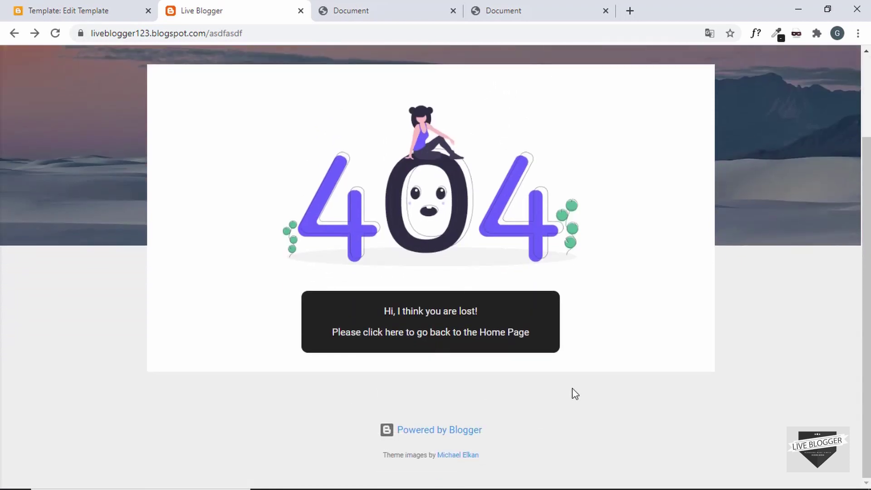
scroll(574, 393, "up", 2)
scroll(574, 393, "down", 2)
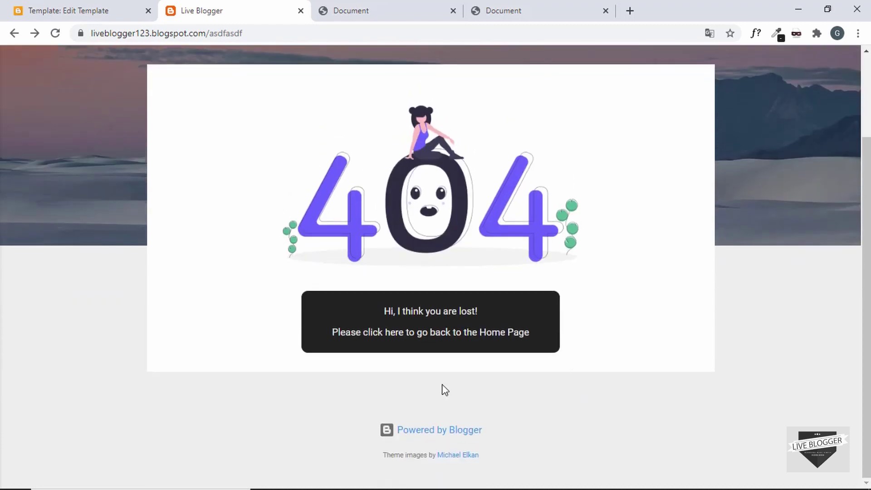
Check the Pricing post still lists popular posts, then go back to the 404 page
left_click(490, 335)
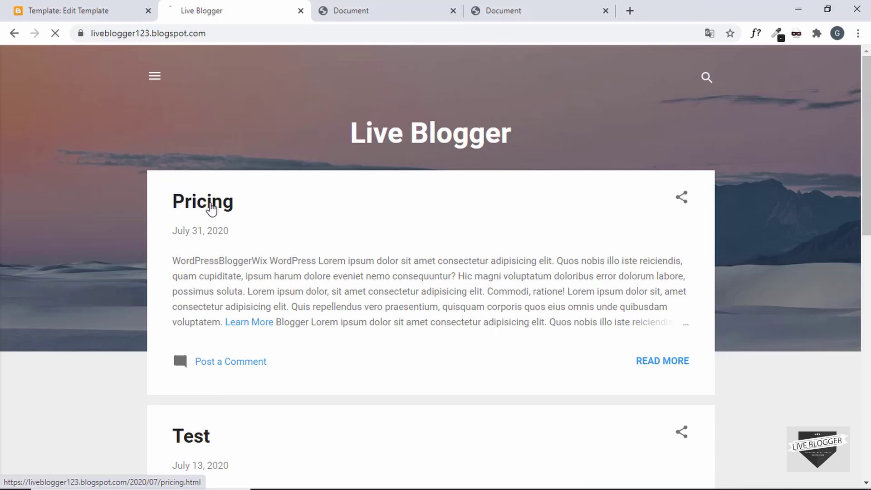
left_click(220, 206)
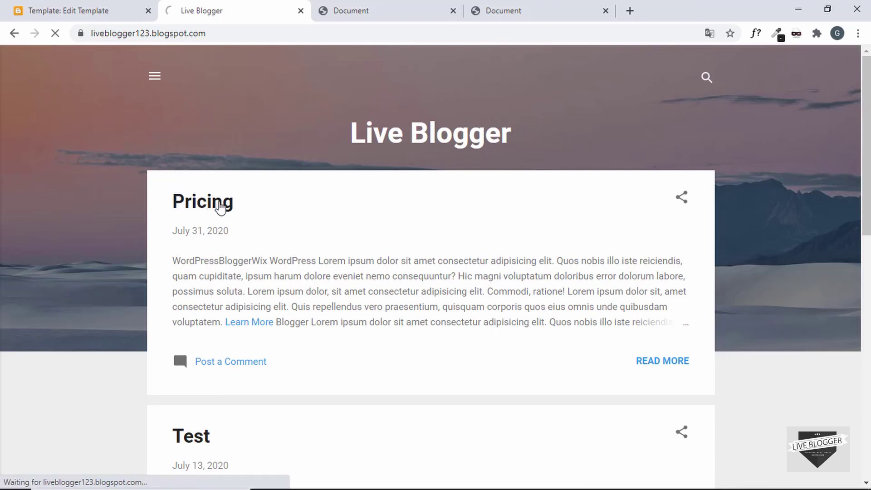
scroll(177, 218, "down", 6)
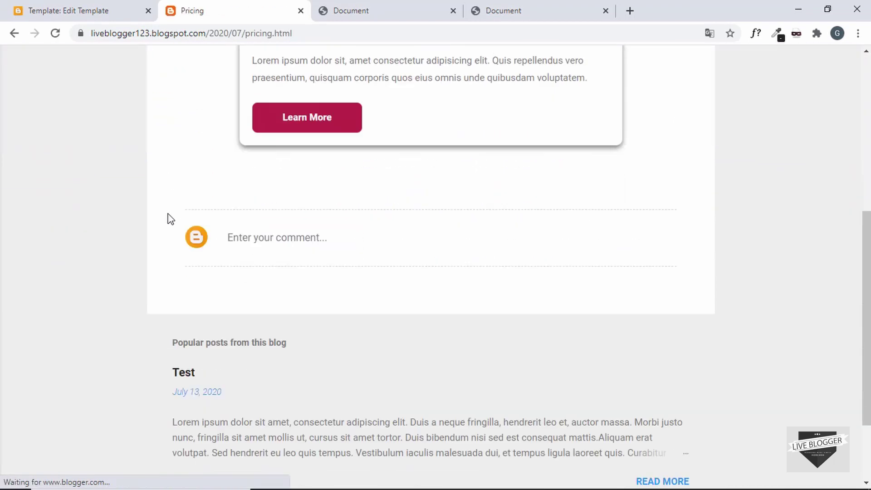
scroll(170, 219, "down", 3)
scroll(204, 257, "up", 10)
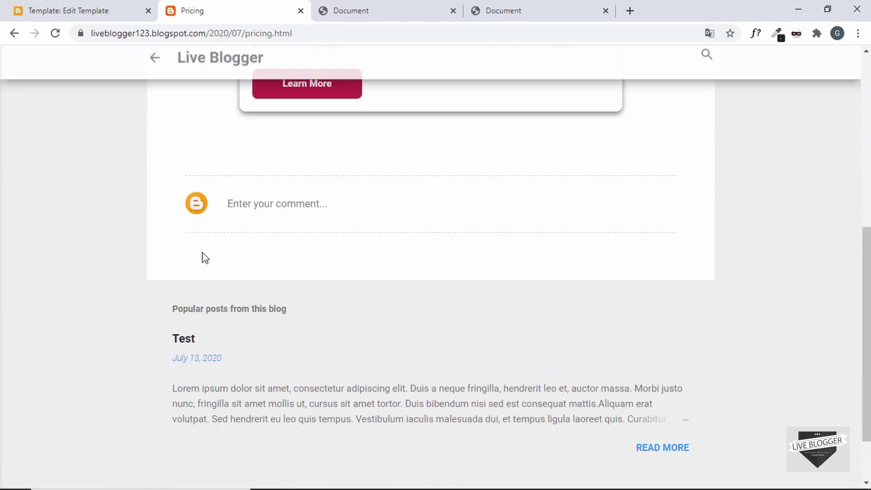
key("alt+Left")
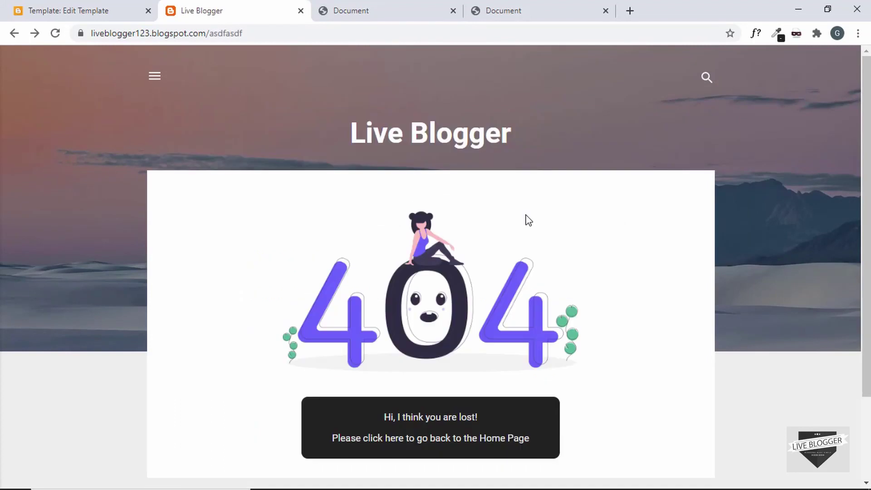